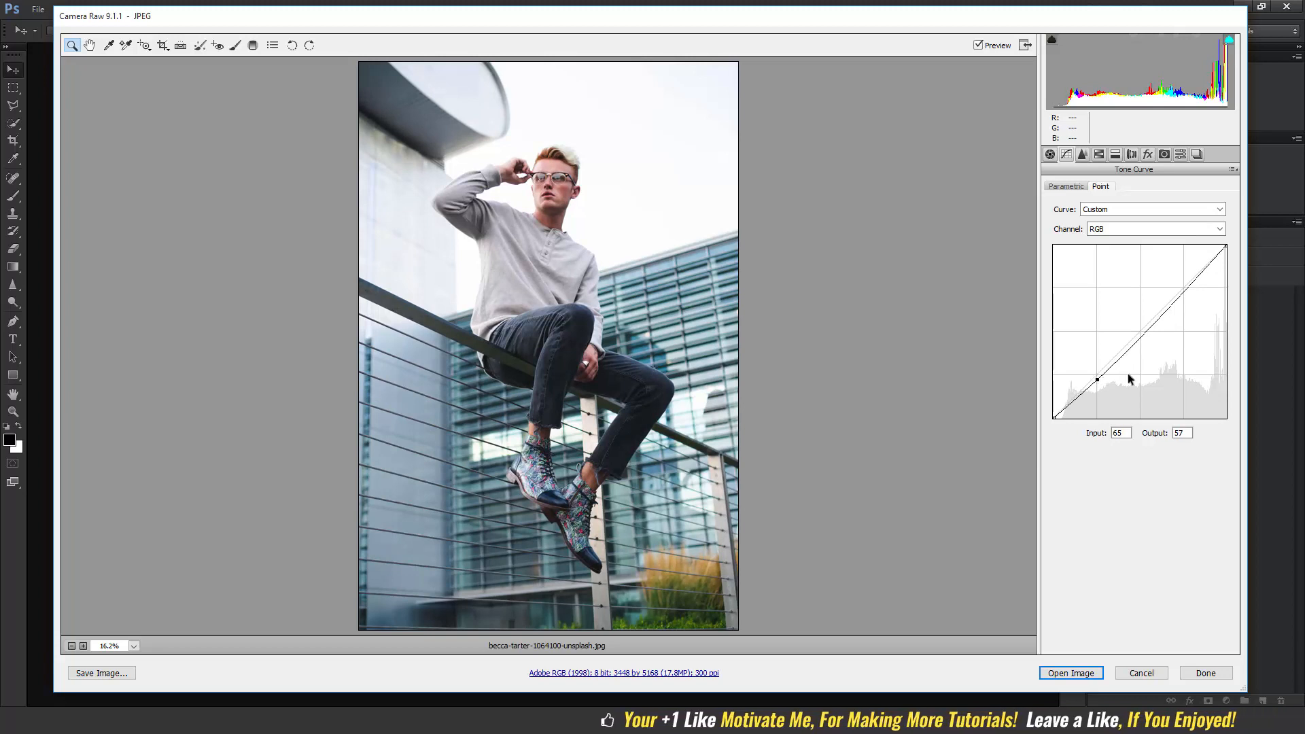
Shape the RGB point curve with a highlight point at about 191/199, the white point lowered to 245 and black point raised to 13.
left_click_drag(1182, 290, 1183, 281)
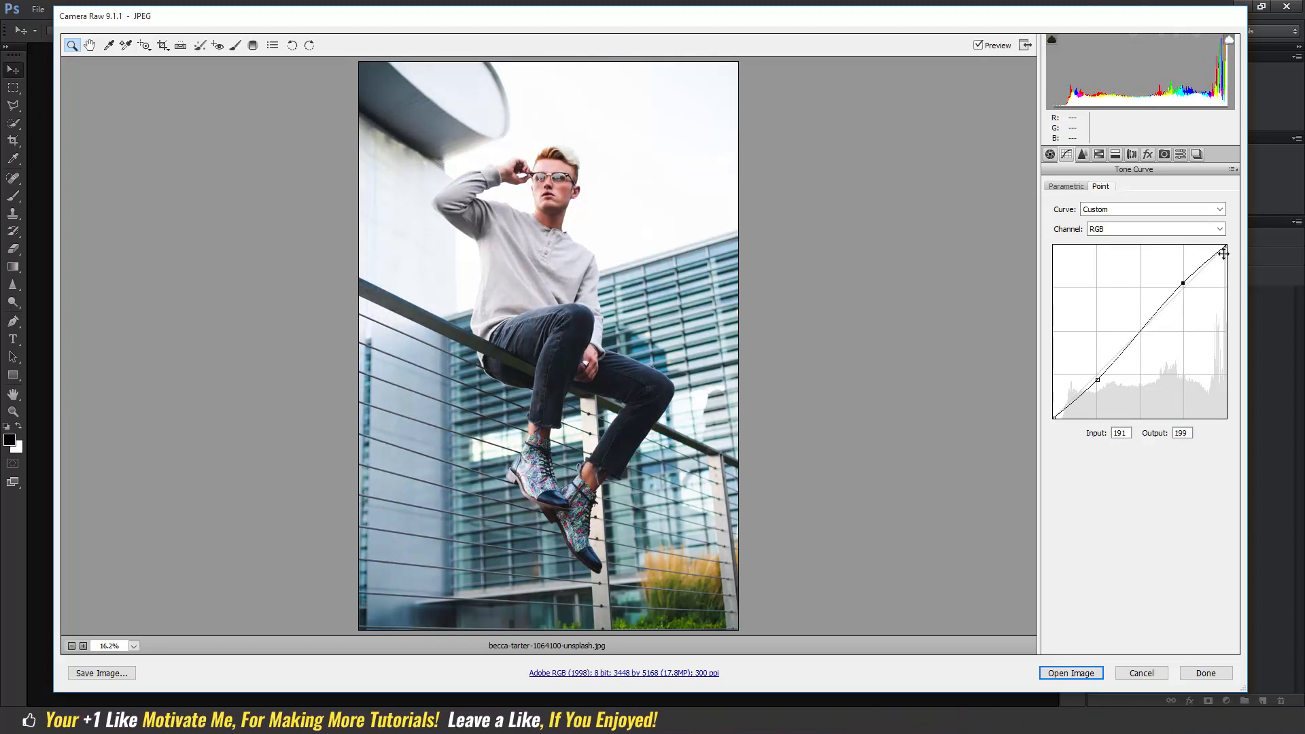
left_click_drag(1226, 246, 1231, 252)
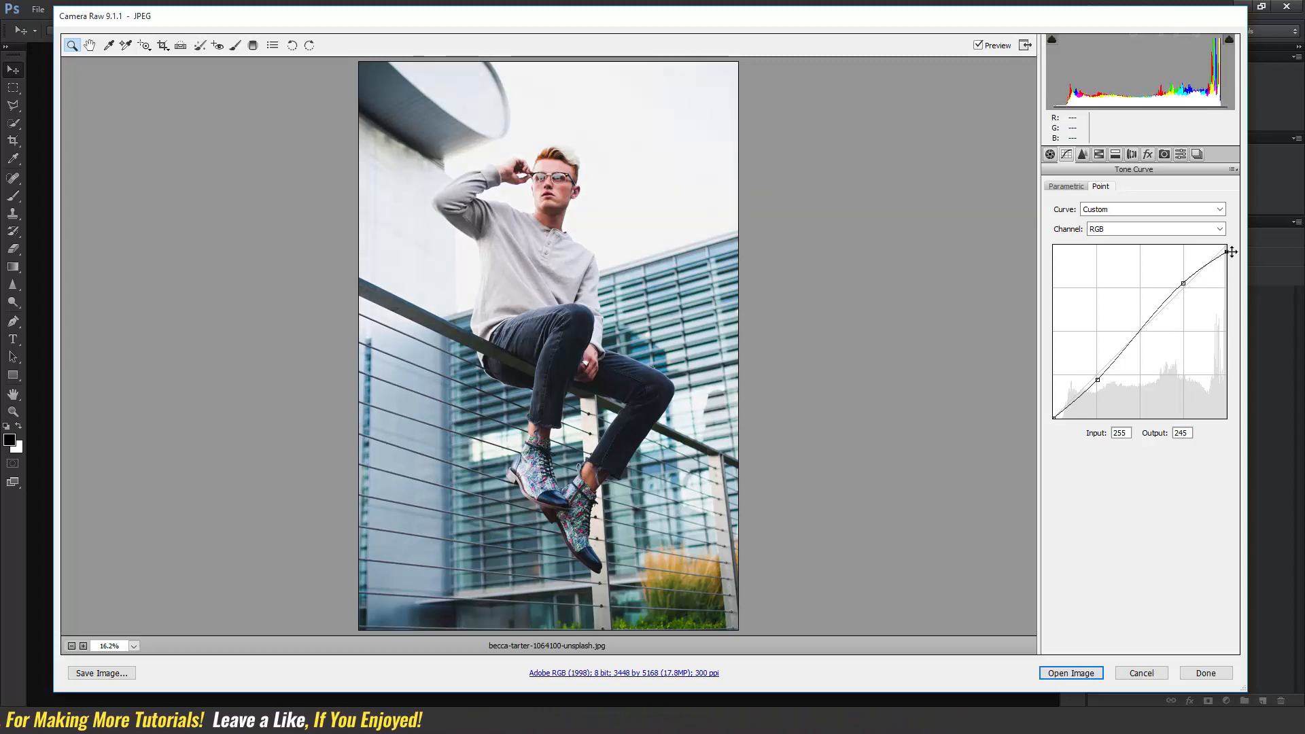
left_click_drag(1054, 413, 1045, 409)
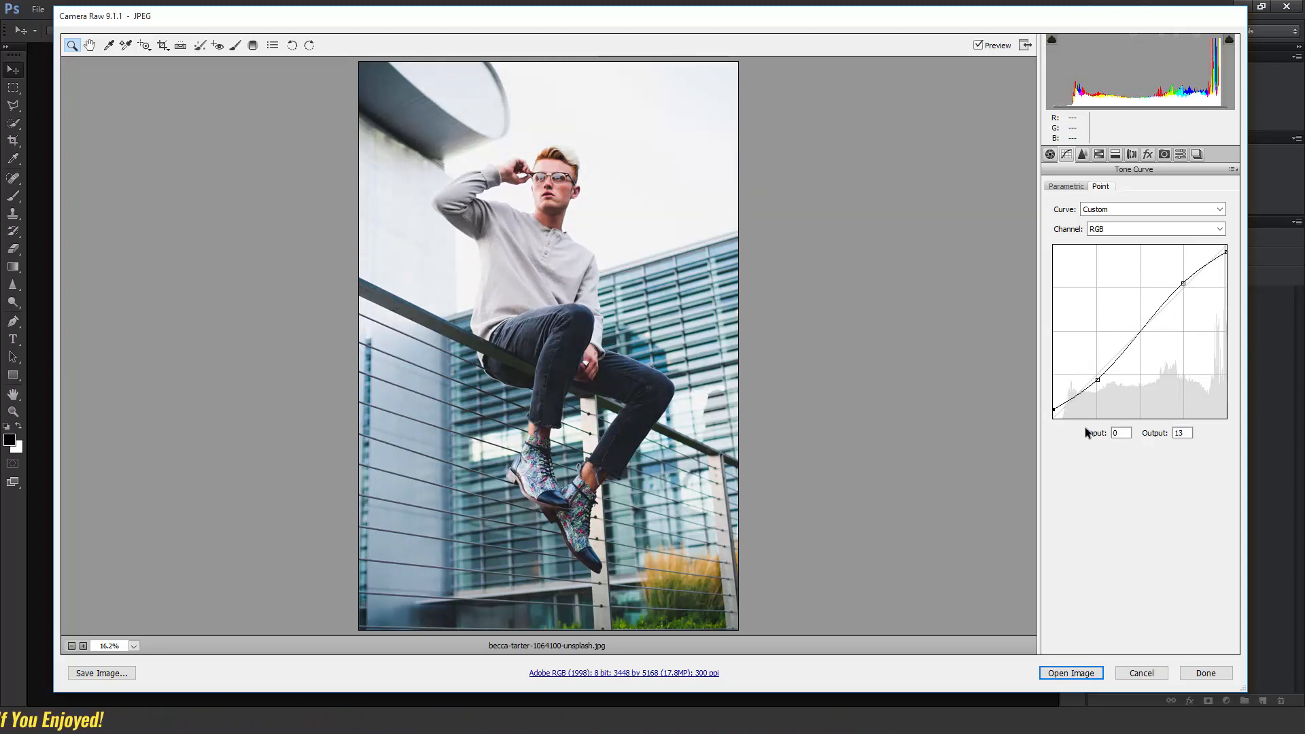
In the Red channel curve, add a shadow point lowered to about 63/48 and a highlight point at about 188/195.
left_click(1113, 233)
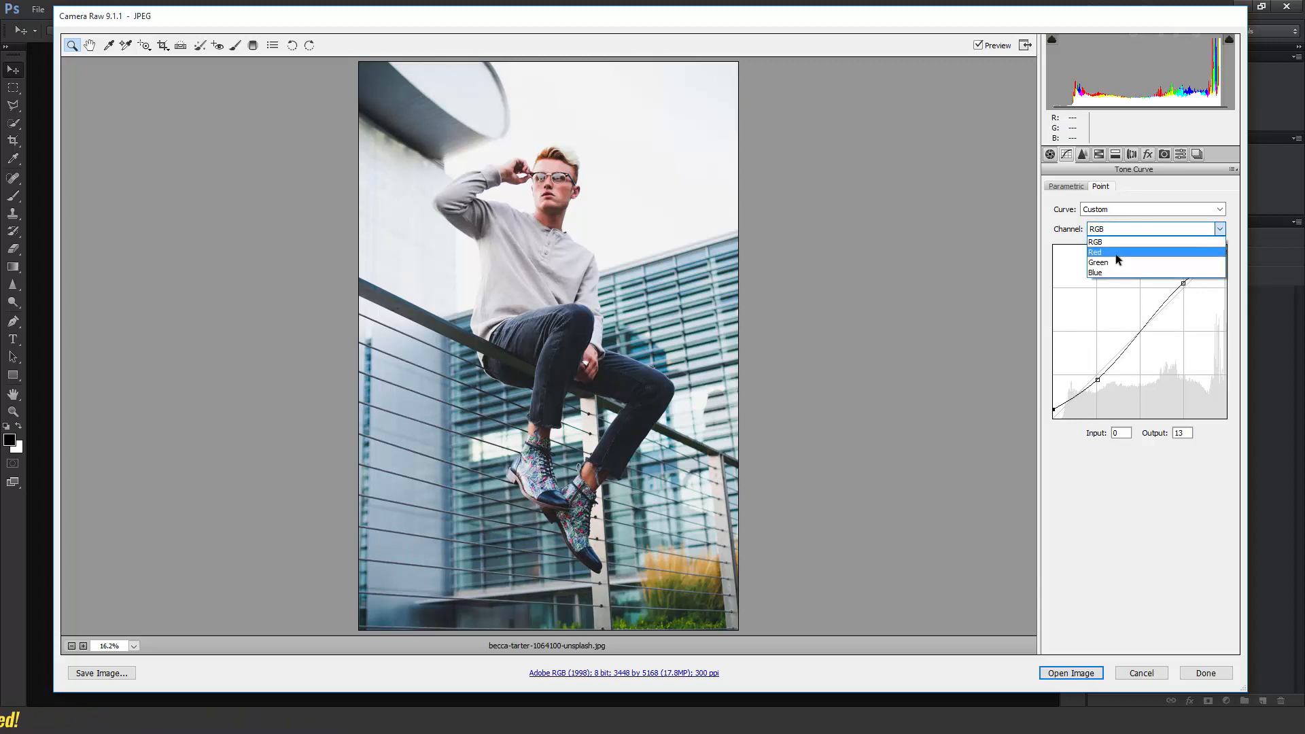
left_click(1115, 254)
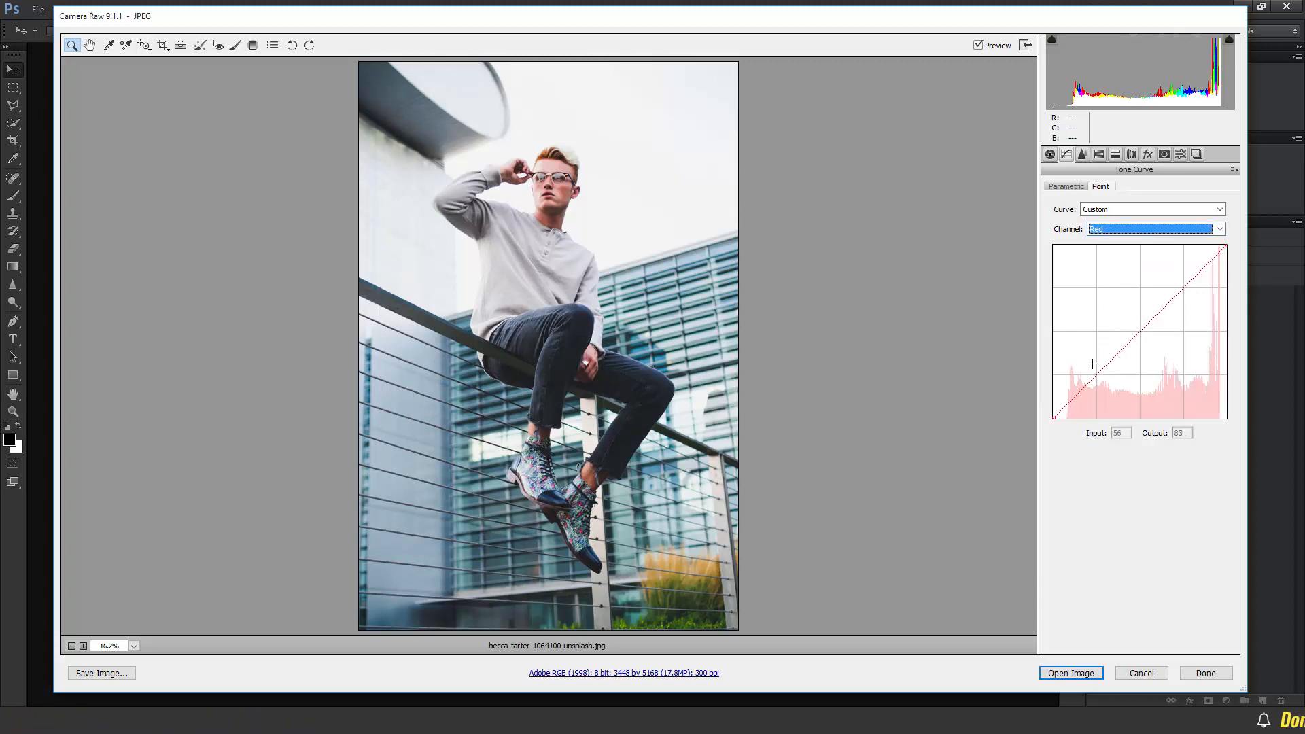
left_click_drag(1097, 374, 1099, 384)
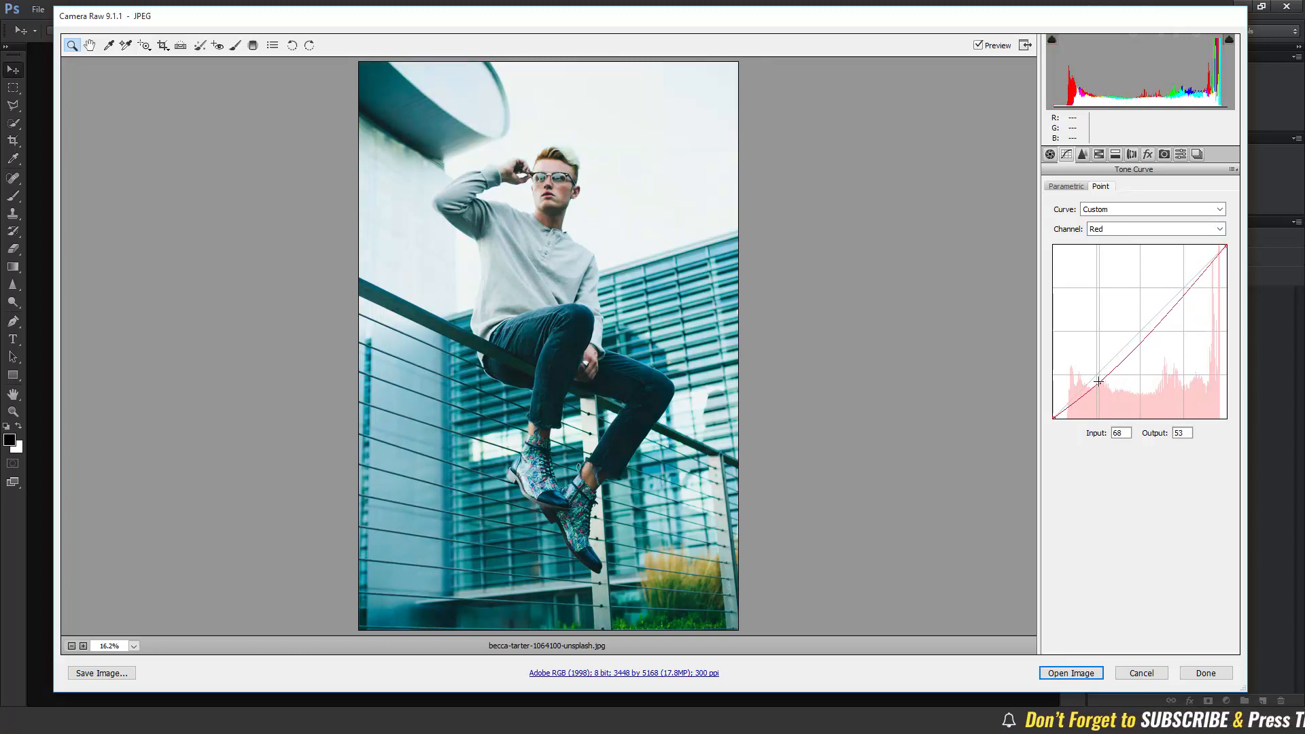
left_click_drag(1098, 384, 1098, 380)
left_click(1182, 287)
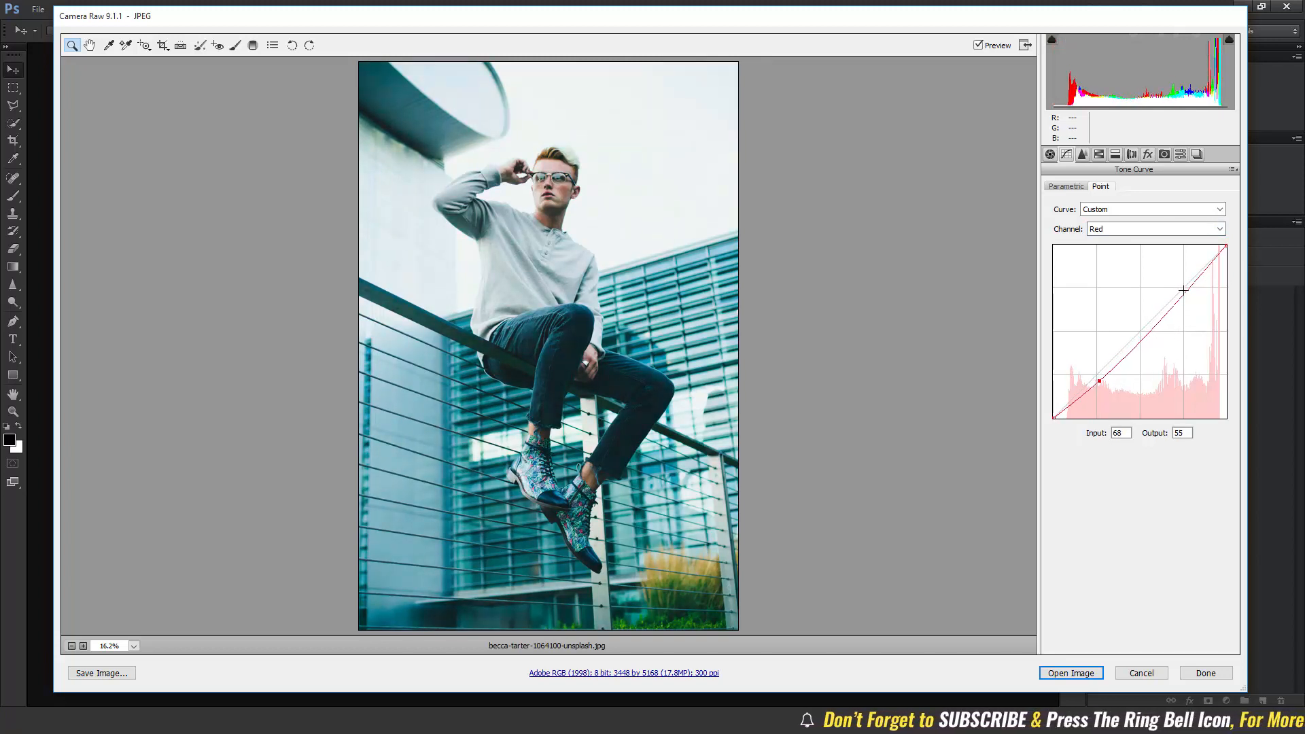
left_click_drag(1183, 286, 1180, 286)
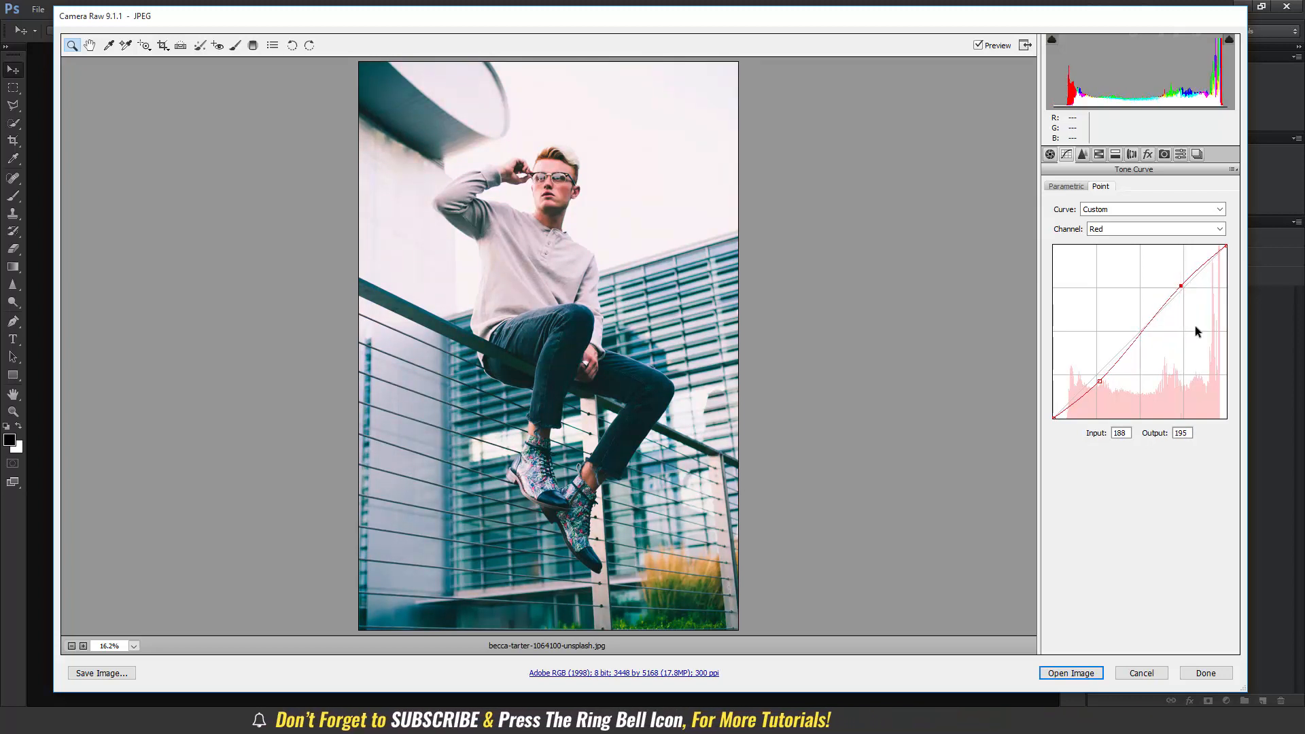
left_click(1098, 381)
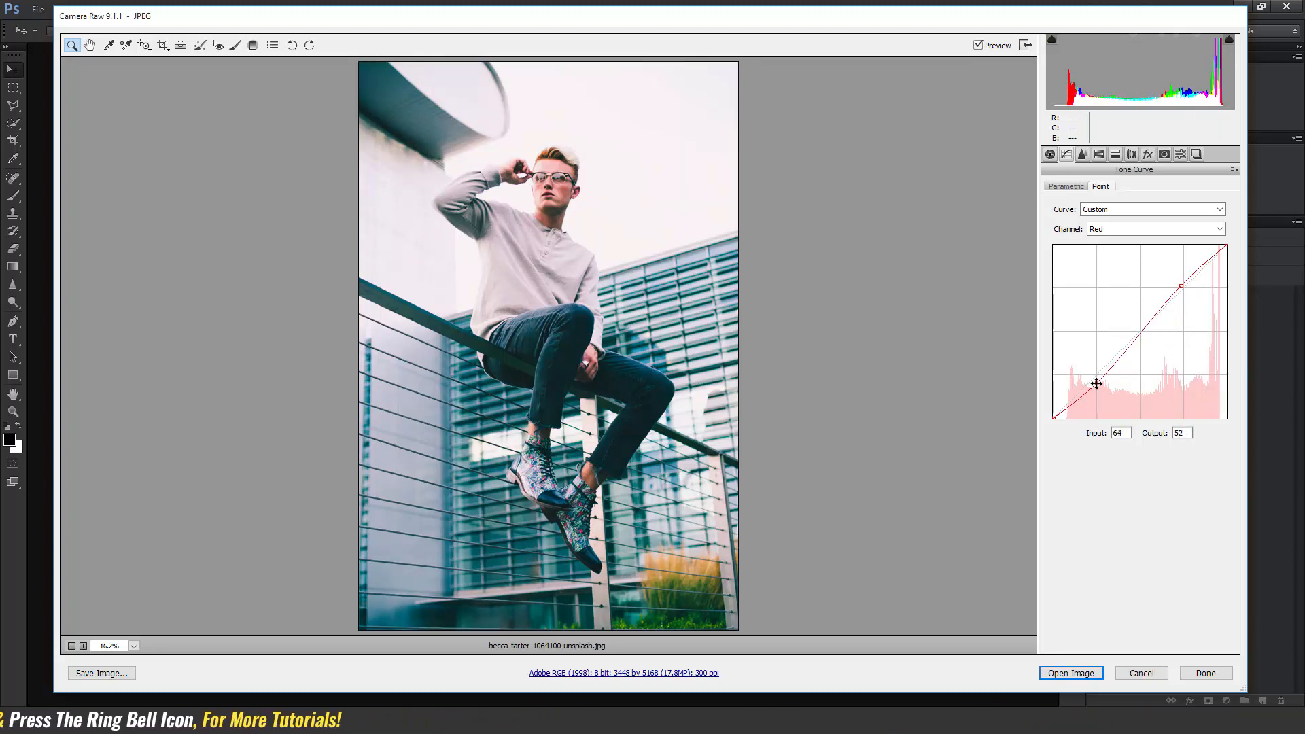
left_click_drag(1097, 383, 1095, 385)
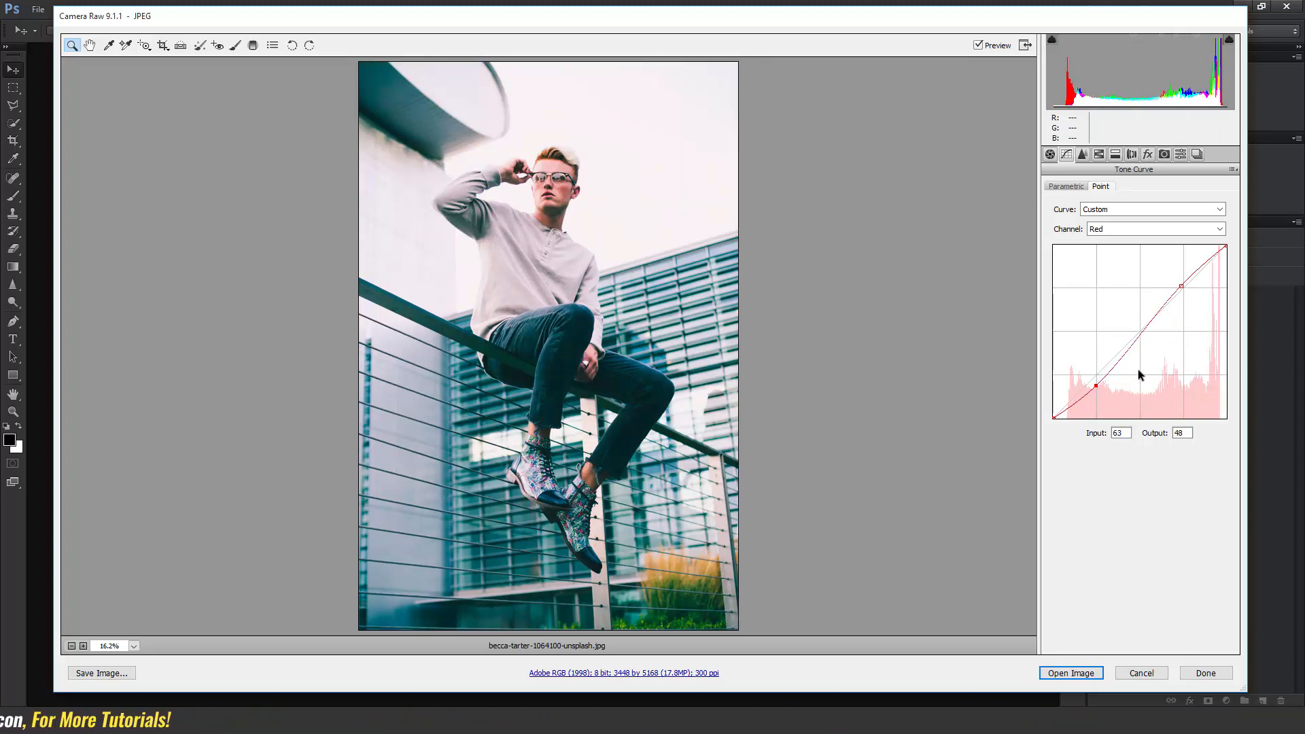
In the Green channel curve, add a midpoint at about 129/129 and a shadow point lowered to about 66/61.
left_click(1124, 231)
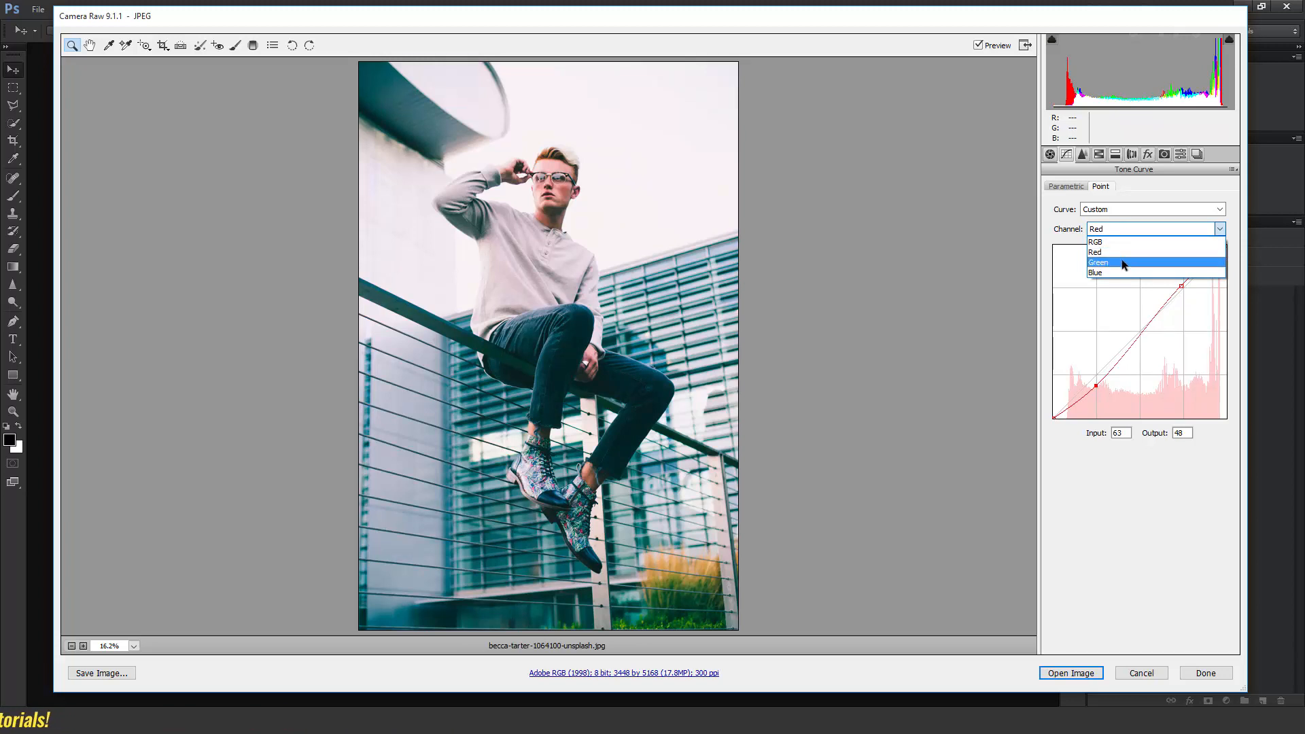
left_click(1123, 262)
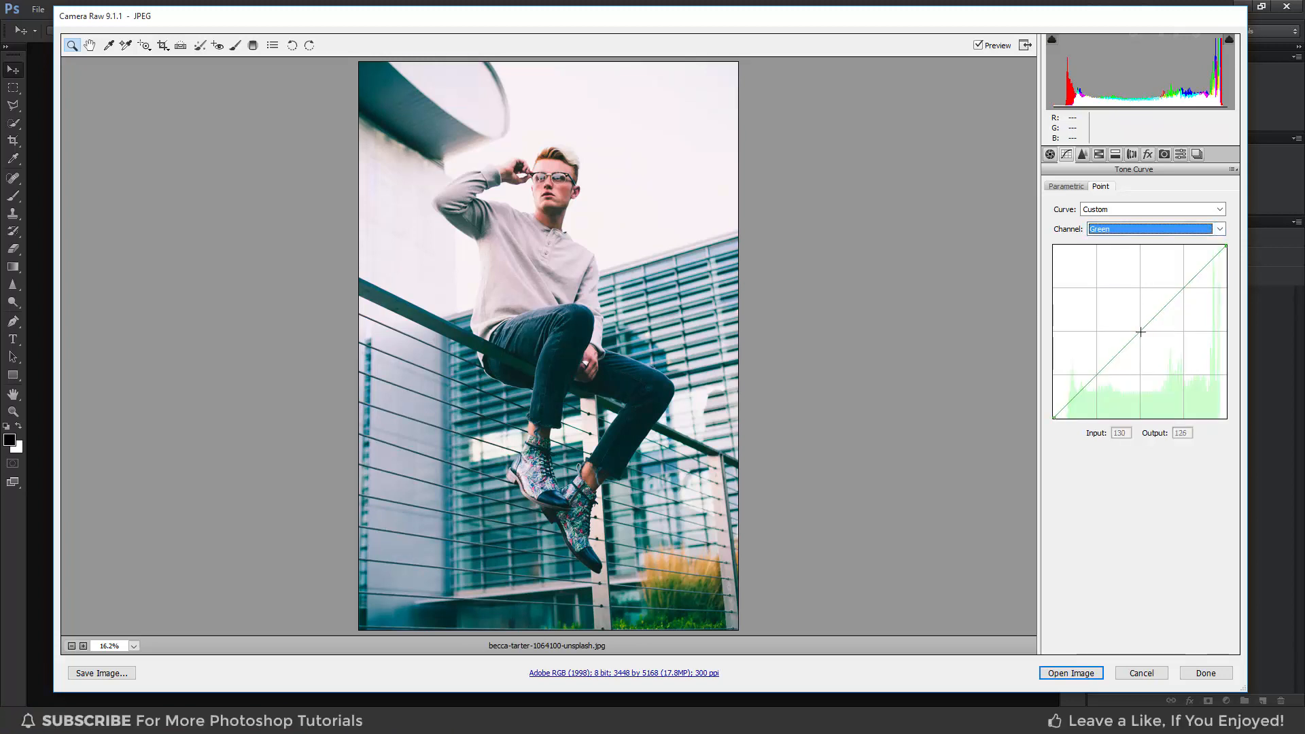
left_click(1142, 334)
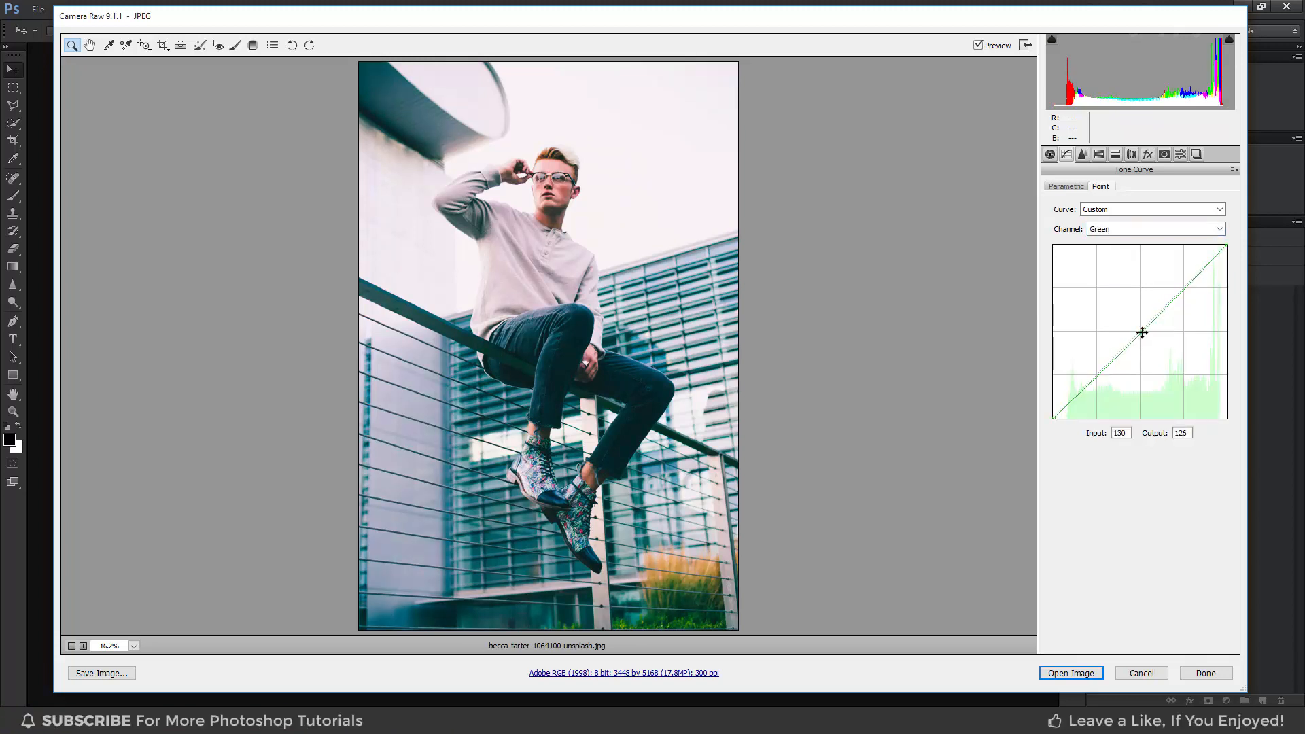
left_click_drag(1141, 332, 1141, 330)
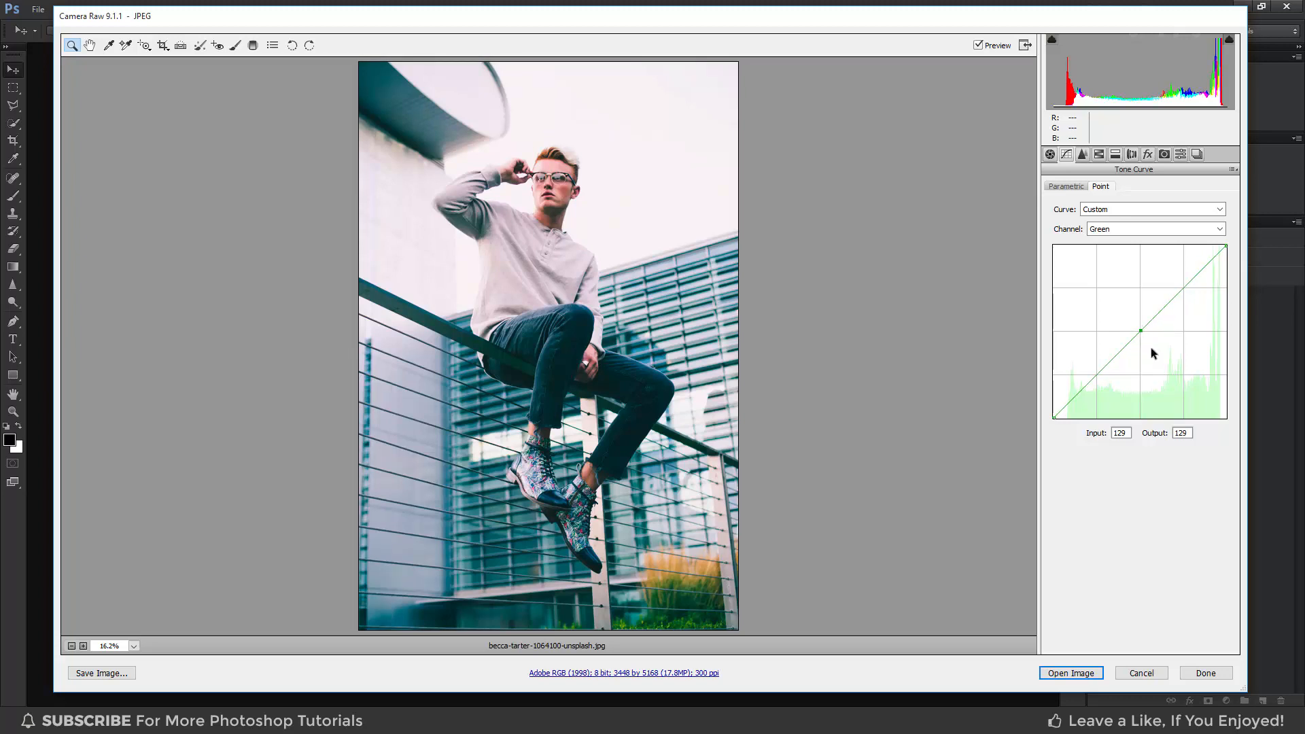
left_click_drag(1098, 373, 1096, 375)
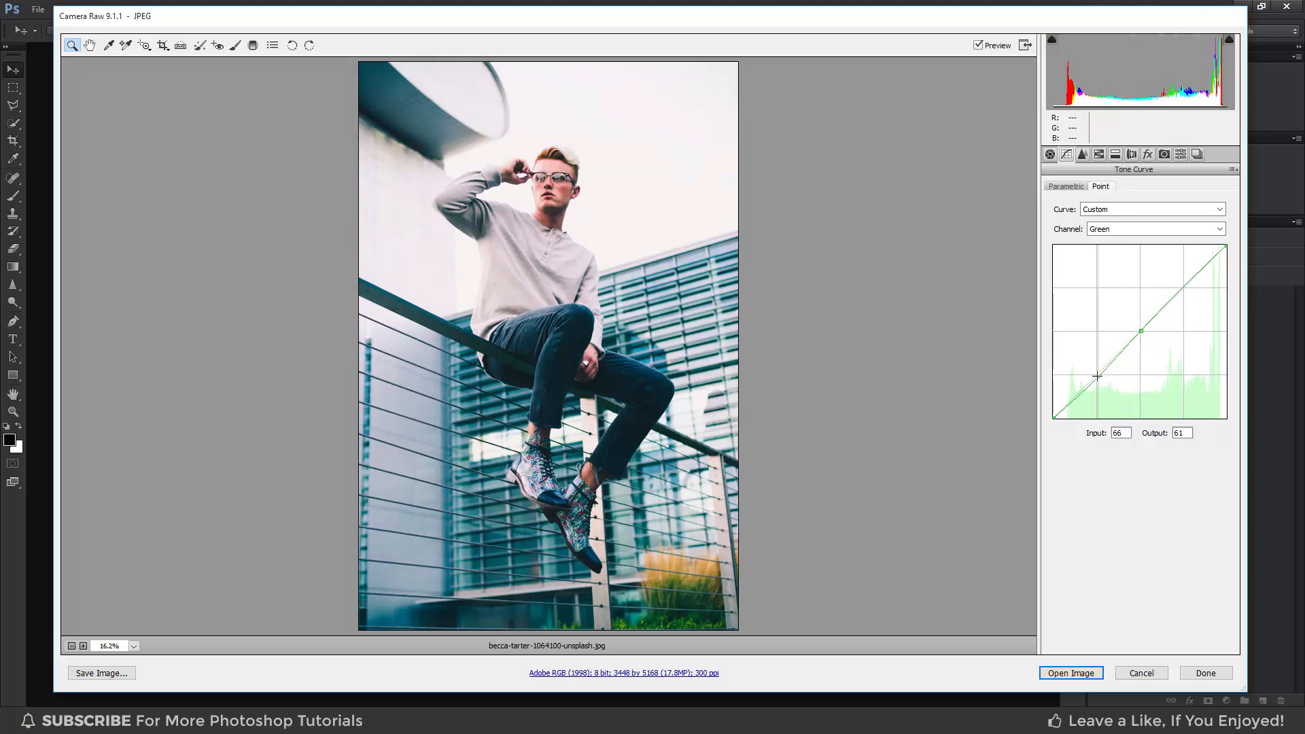
In the Blue channel curve, raise a shadow point to about 63/76 and lower a highlight point to about 192/185.
left_click(1131, 229)
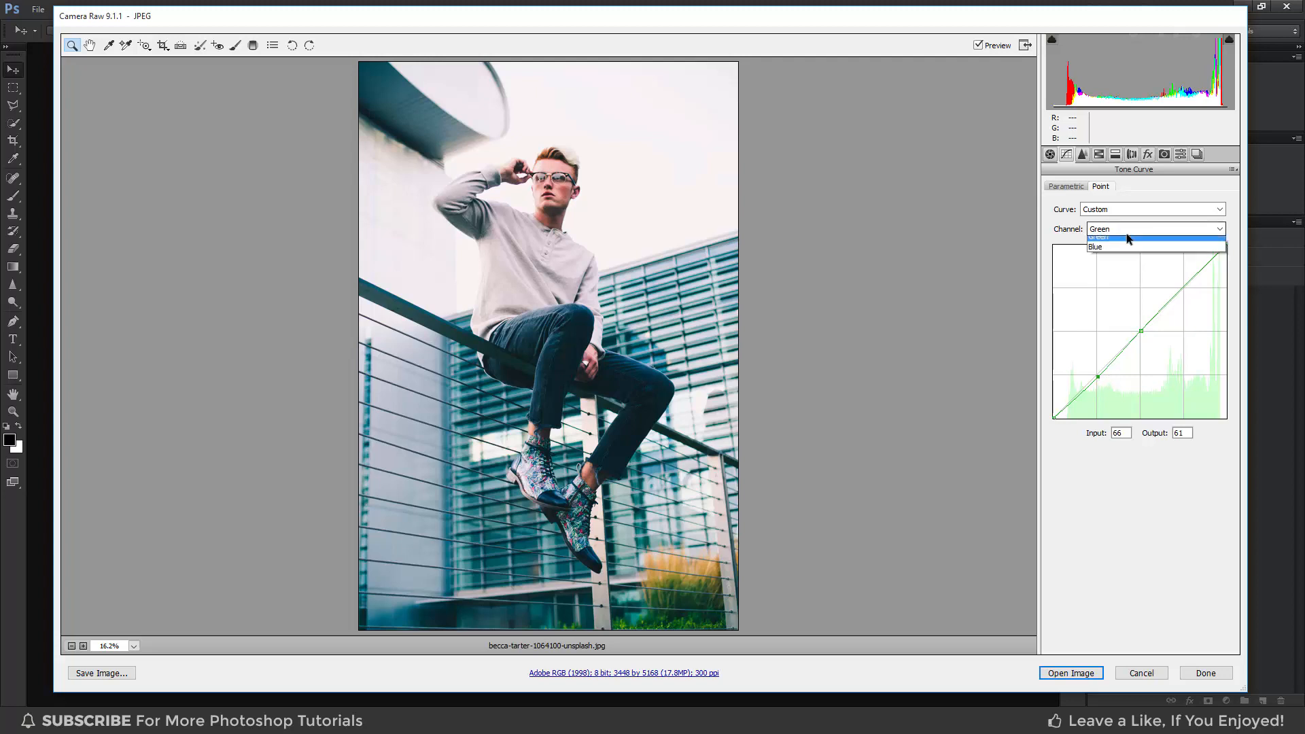
left_click(1129, 273)
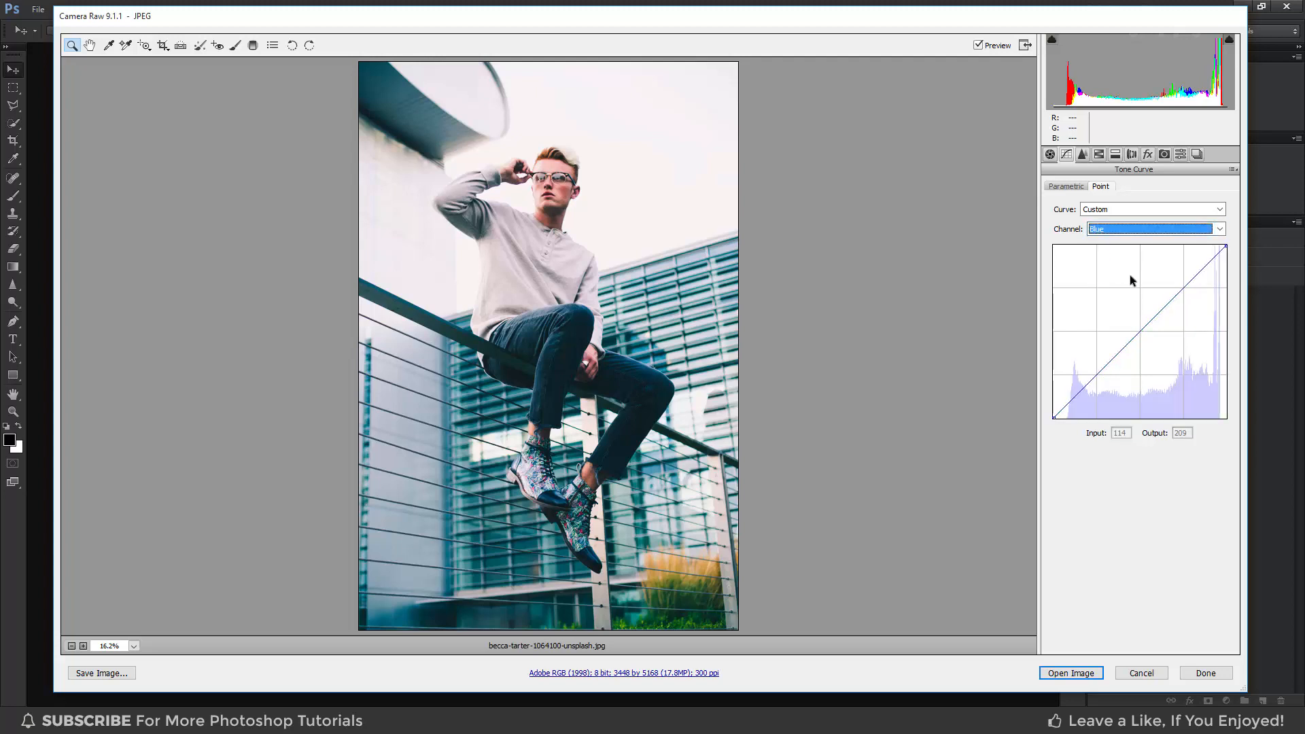
left_click_drag(1096, 375, 1096, 367)
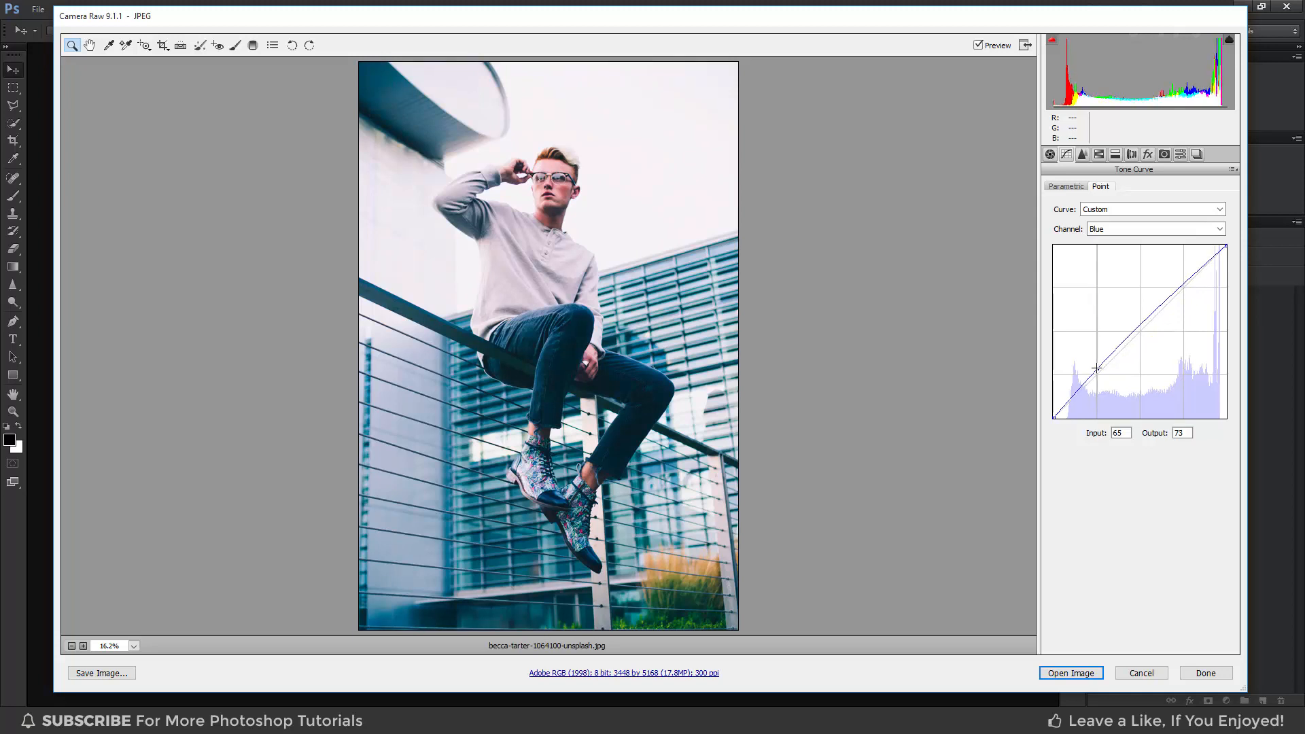
left_click_drag(1182, 285, 1183, 293)
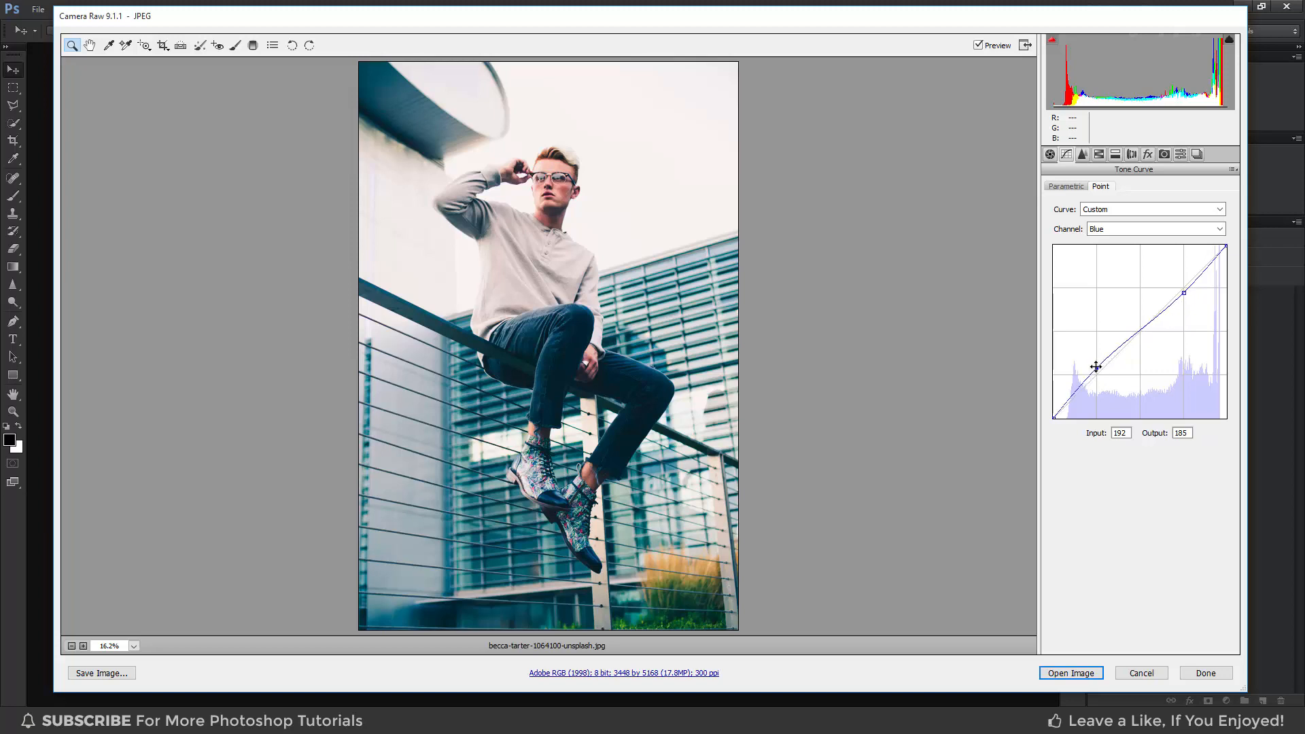
left_click_drag(1095, 367, 1095, 366)
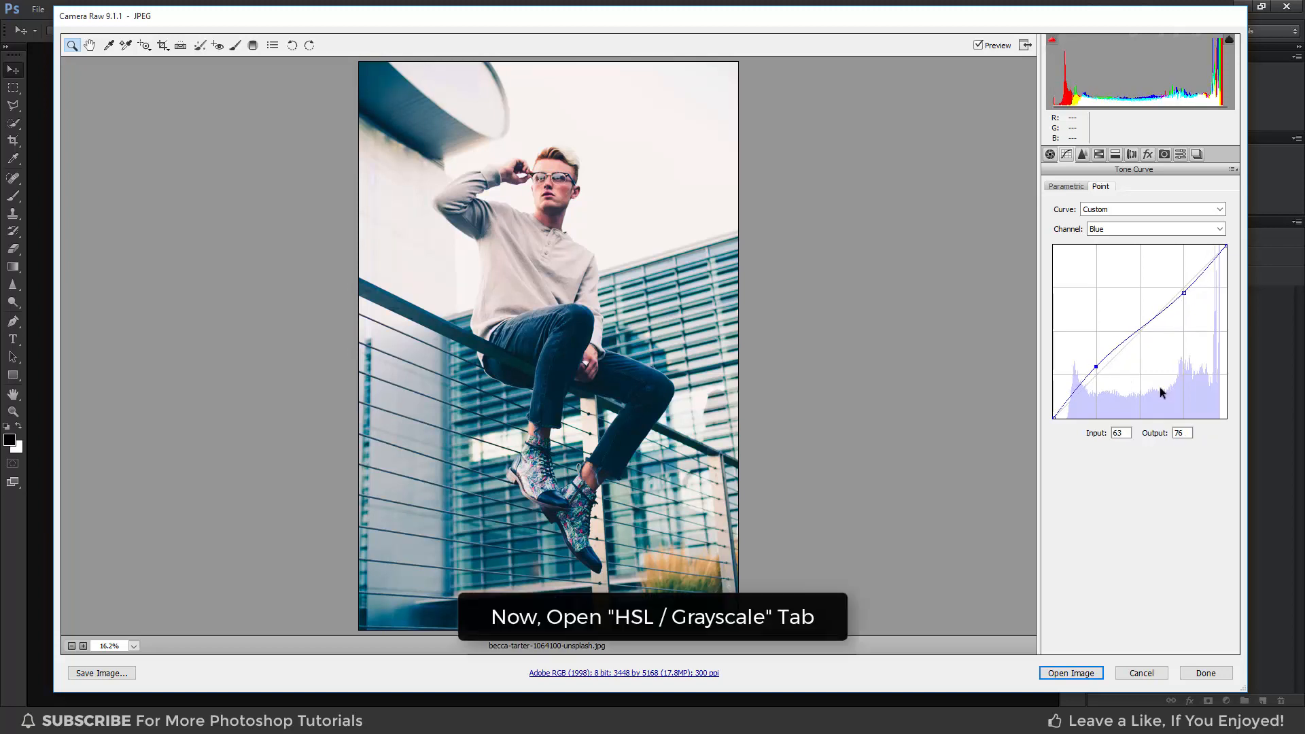
Open HSL / Grayscale and set the hue of Yellows to -20, Greens to -60 and Blues to -20.
left_click(1100, 155)
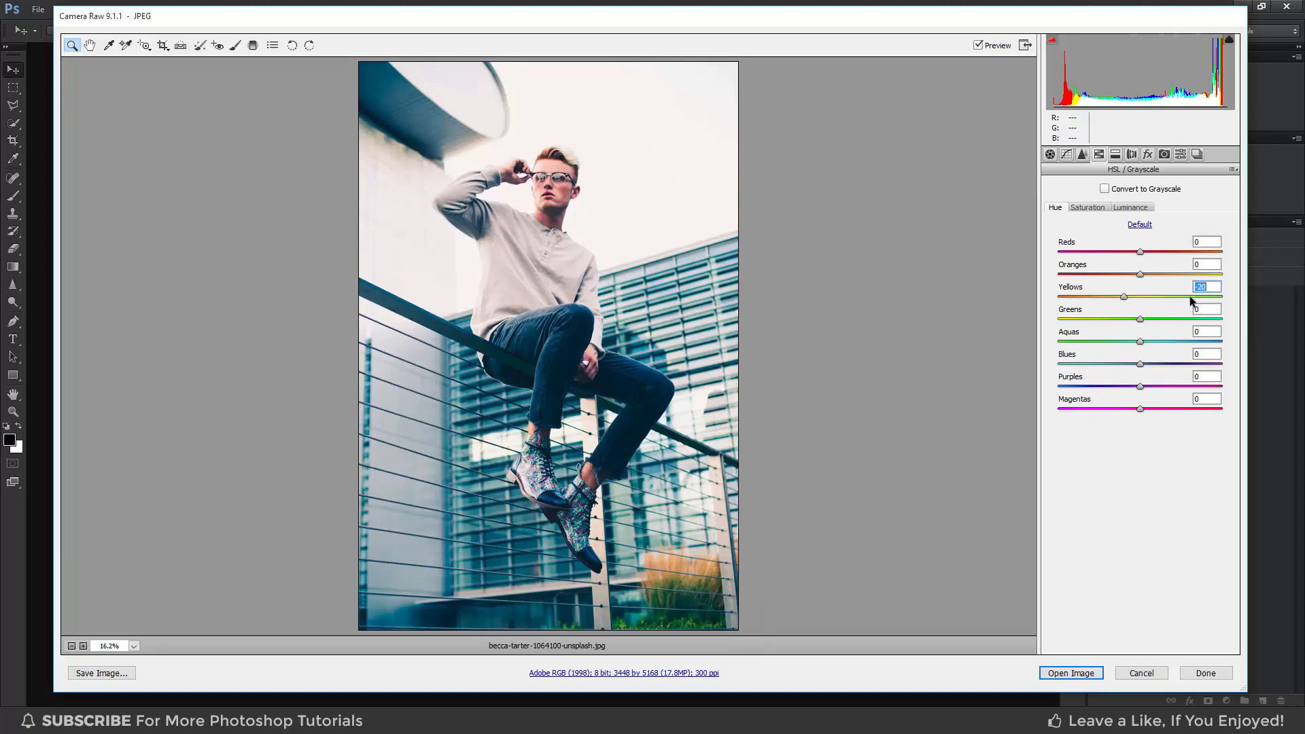
key("Tab")
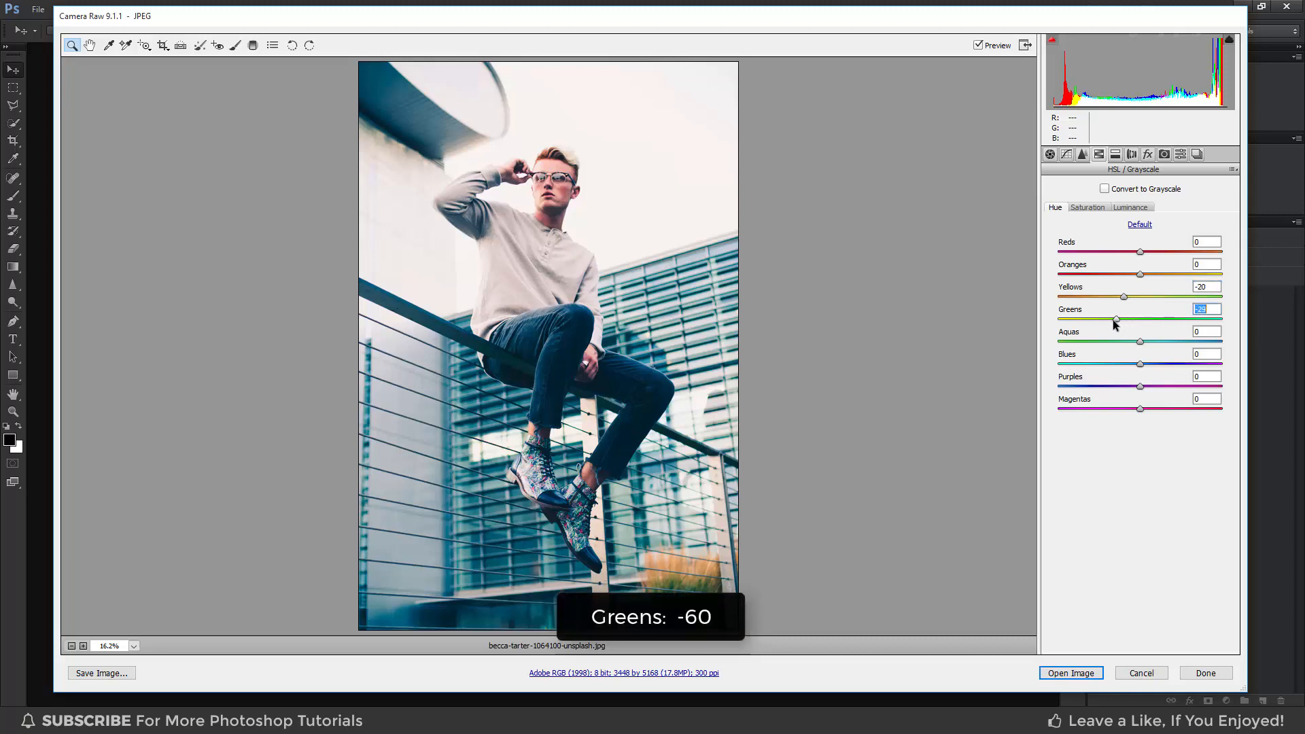
left_click_drag(1100, 320, 1095, 319)
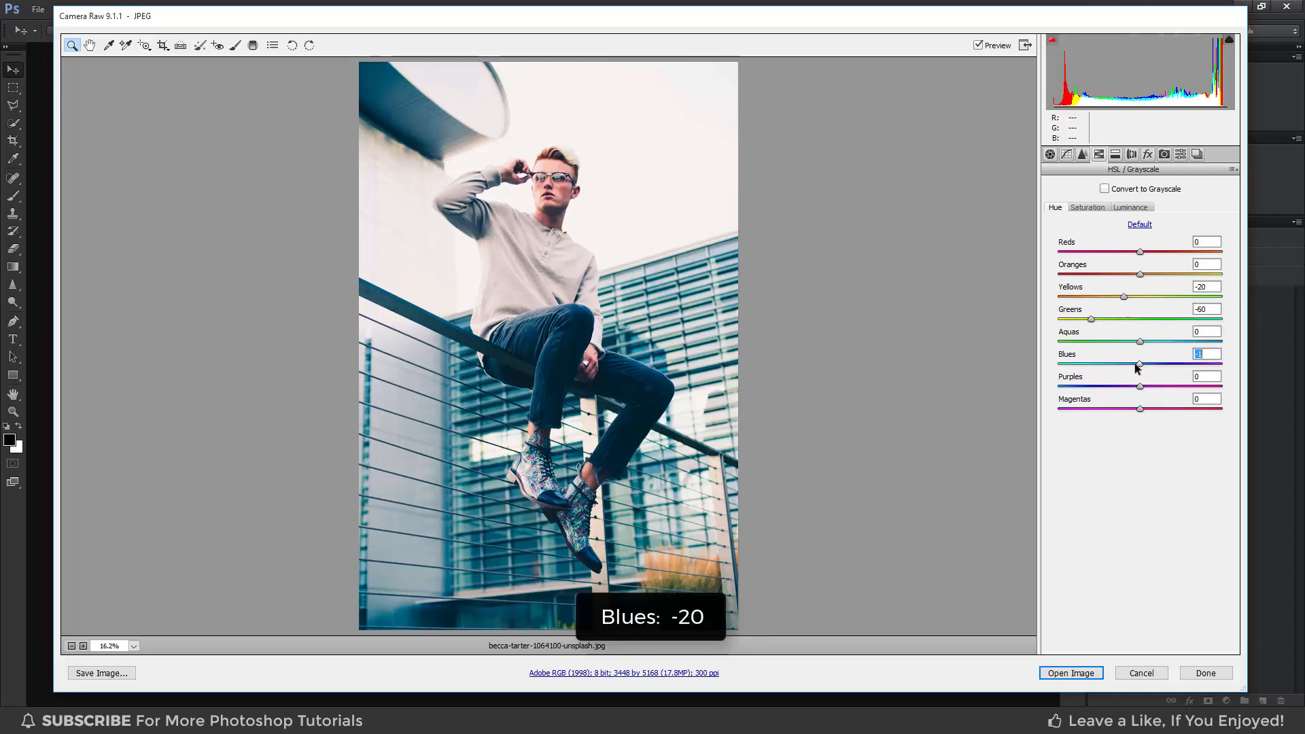
left_click_drag(1139, 364, 1126, 365)
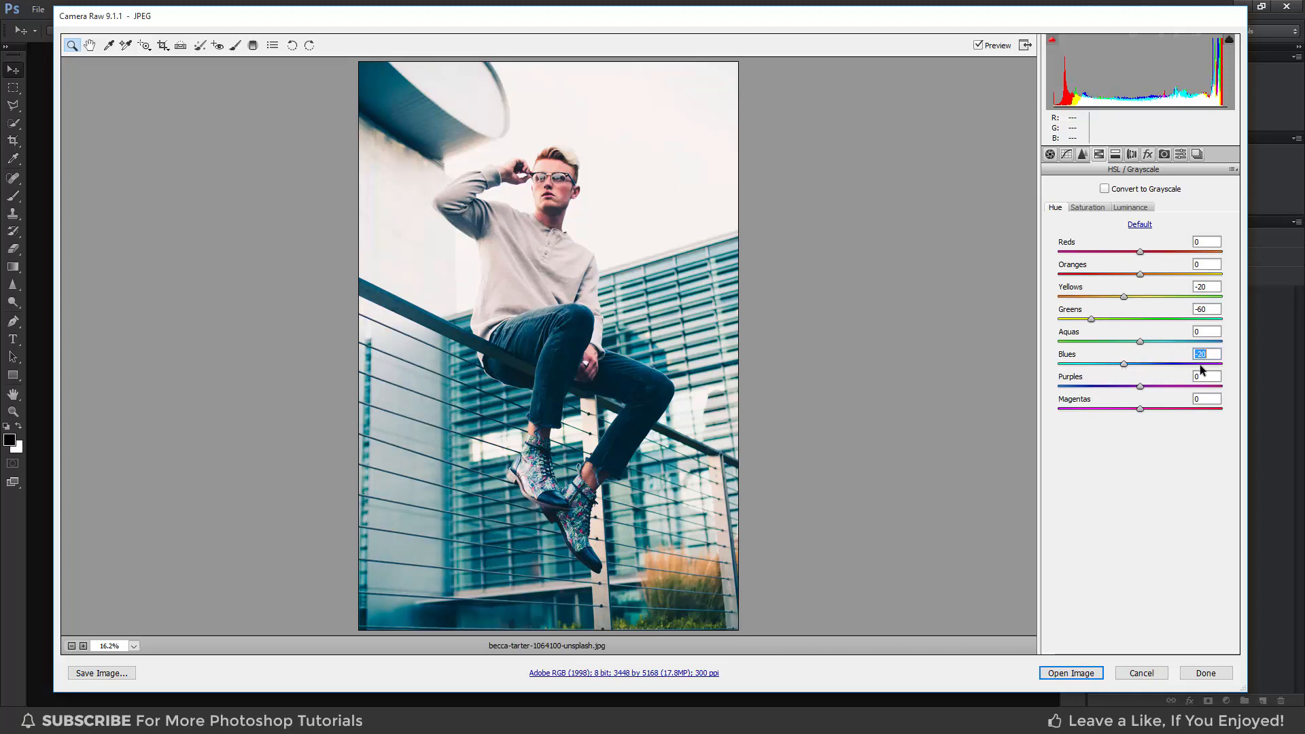
Switch to Saturation and set Oranges to +10 and Greens to -80.
left_click(1092, 205)
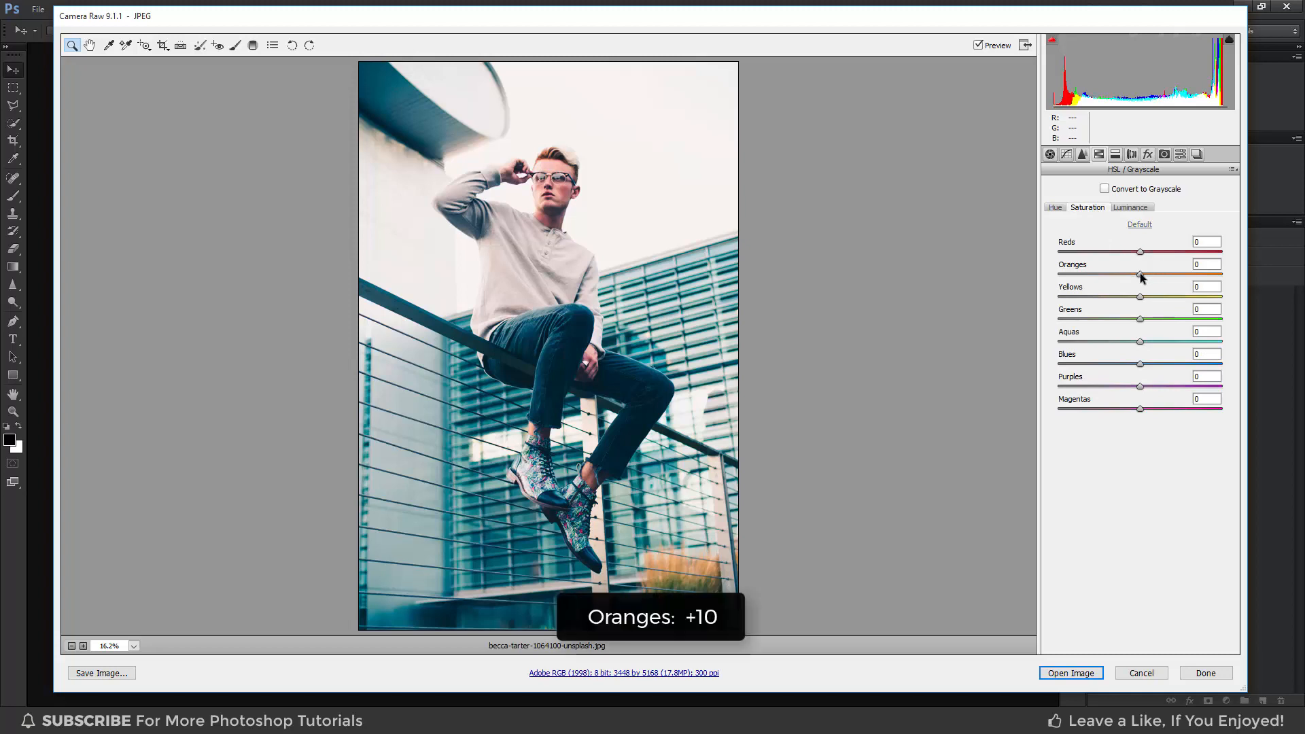
left_click_drag(1140, 273, 1147, 275)
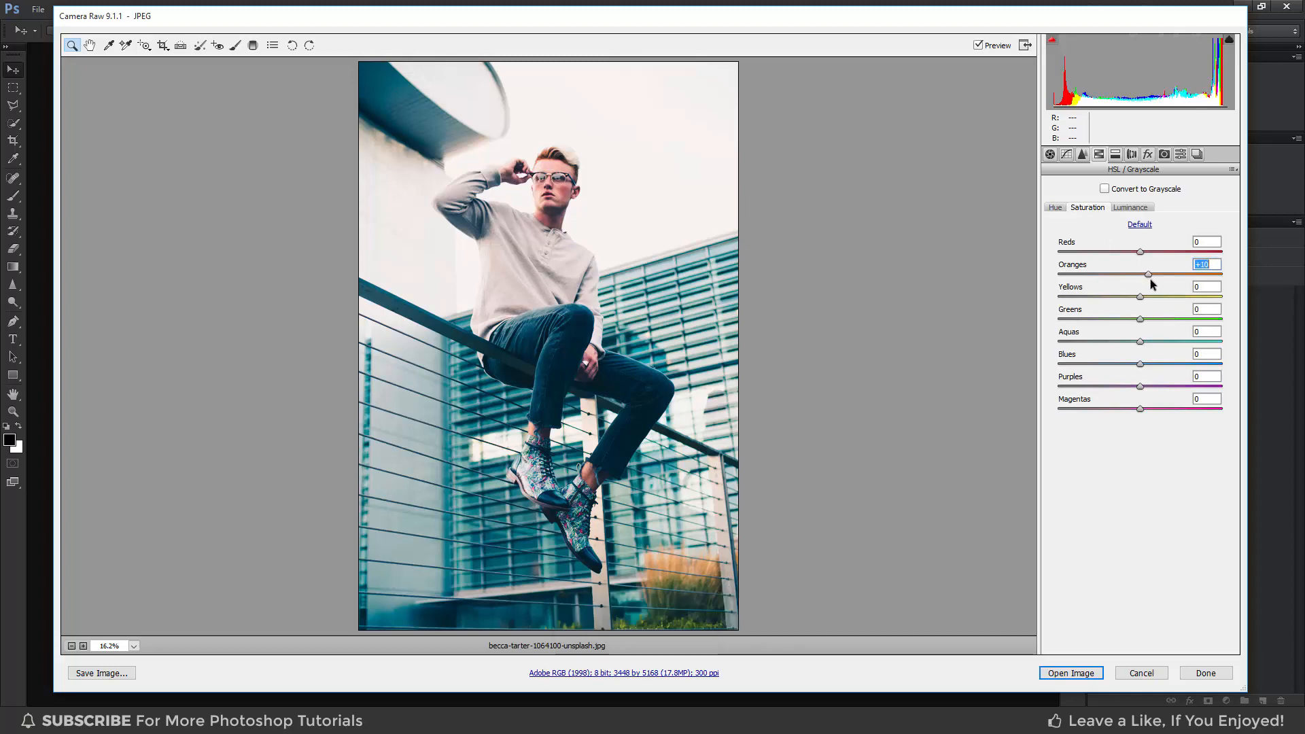
left_click_drag(1141, 319, 1075, 320)
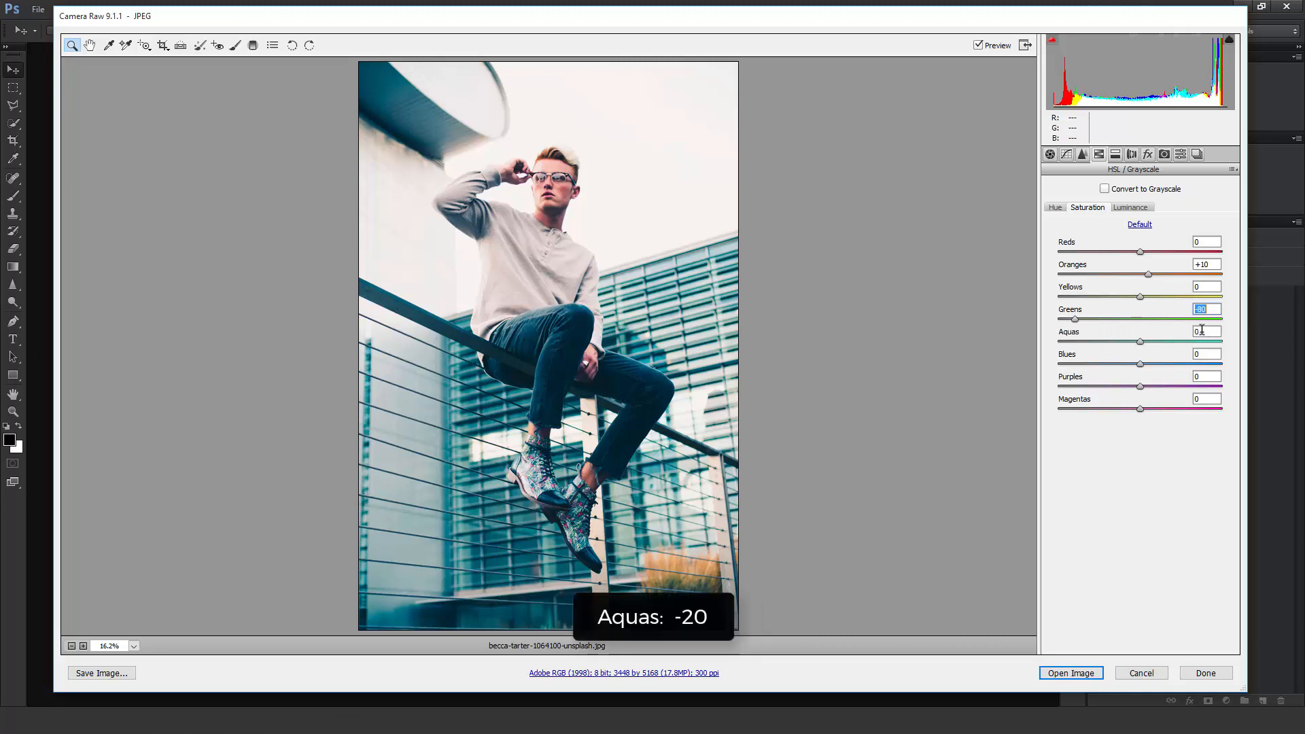
Set the saturation of Aquas, Blues, Purples and Magentas to -20 each.
type("-20")
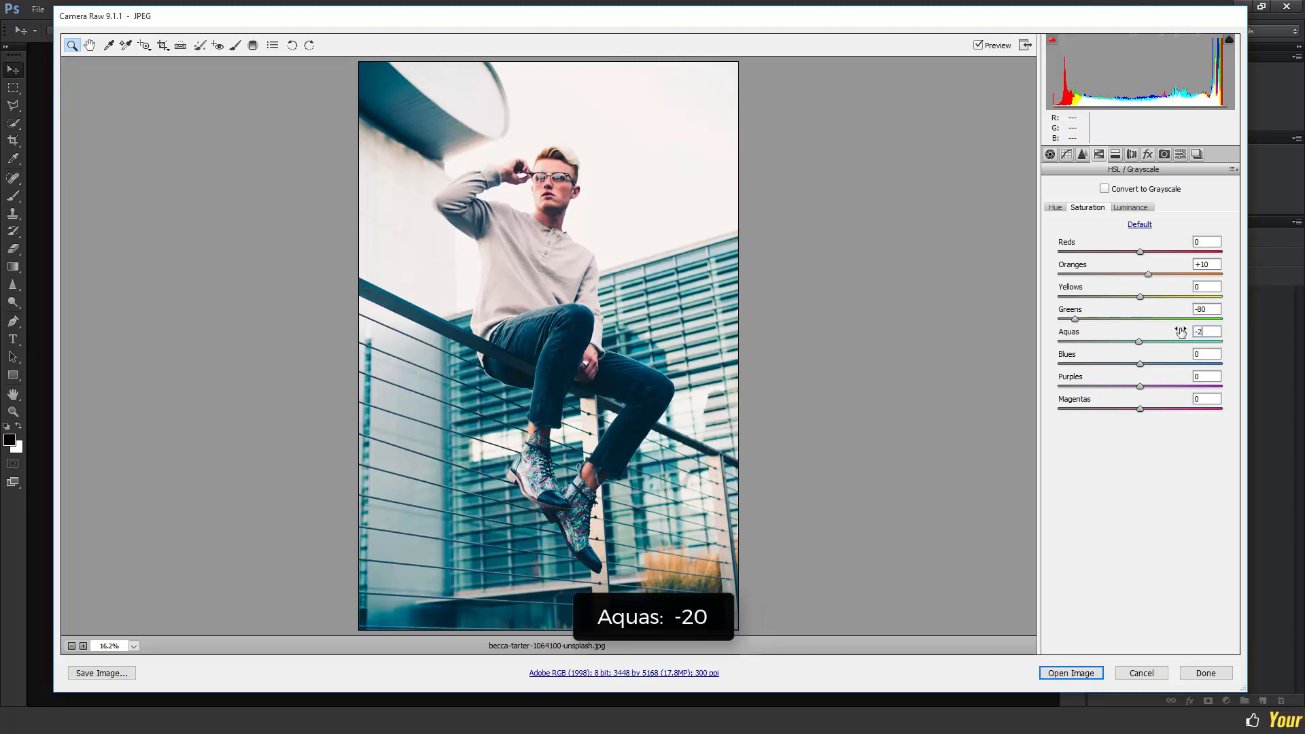
left_click(1204, 354)
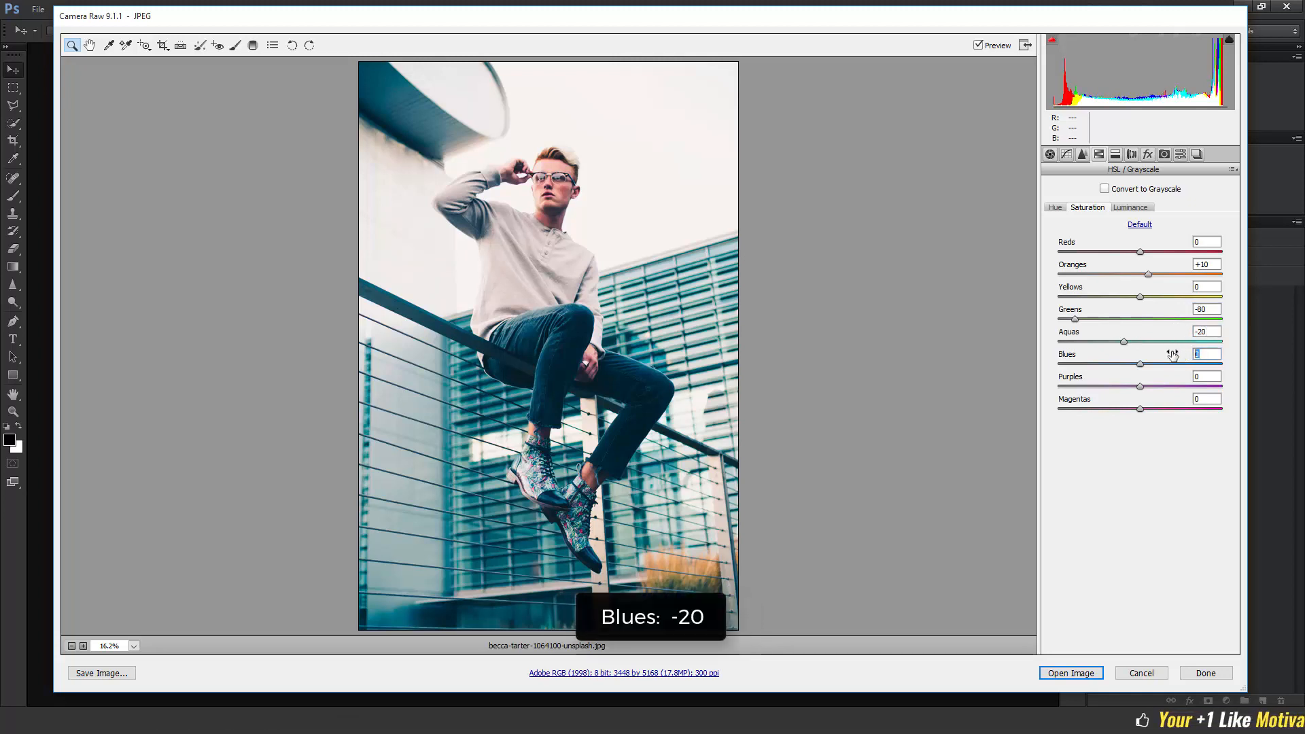
type("-20")
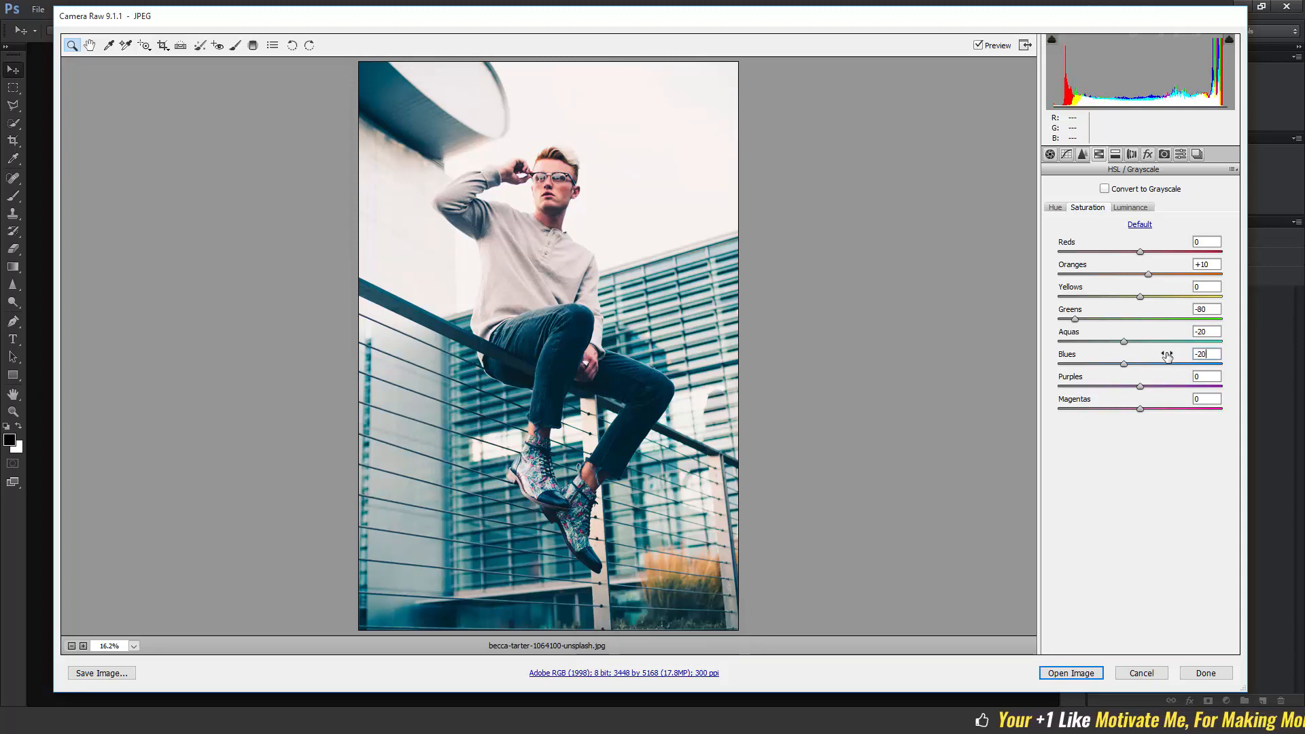
key("Tab")
type("-20")
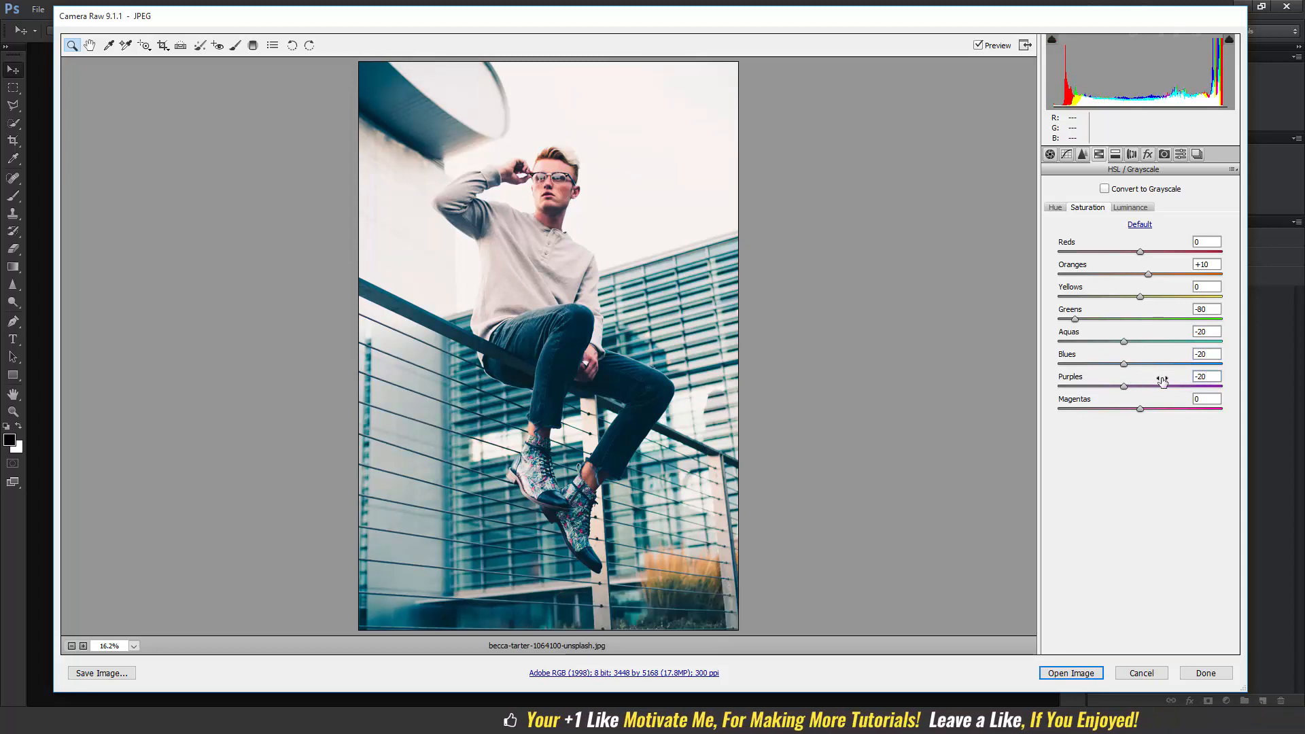
key("Tab")
type("-20")
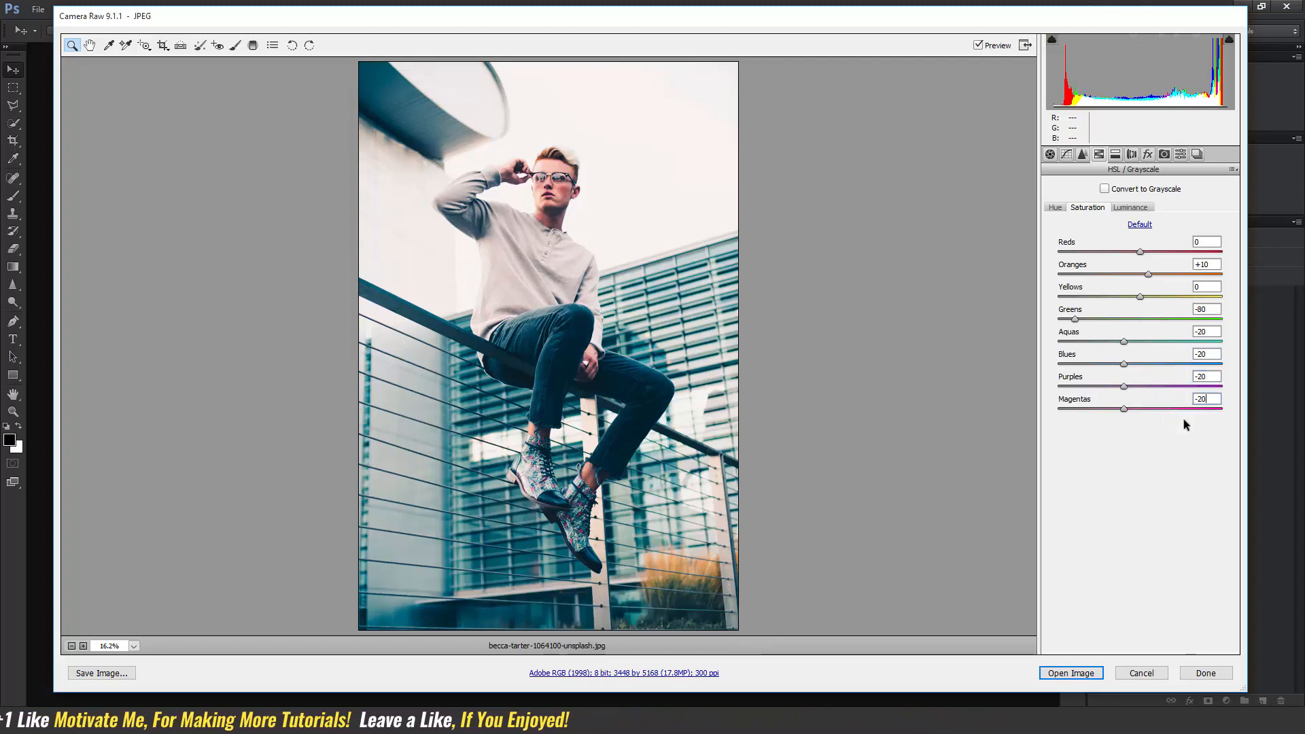
Raise the Oranges luminance to +10 and switch to the Presets panel.
left_click(1130, 208)
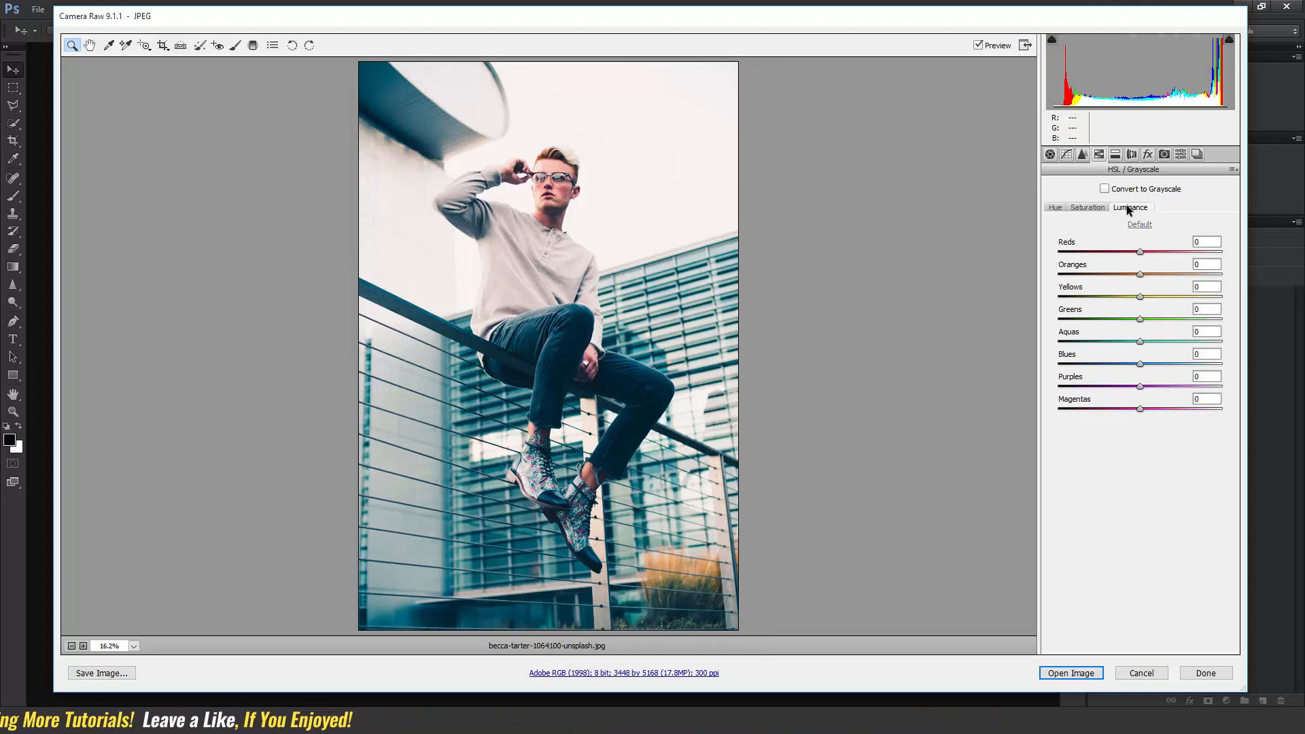
left_click_drag(1141, 276, 1148, 275)
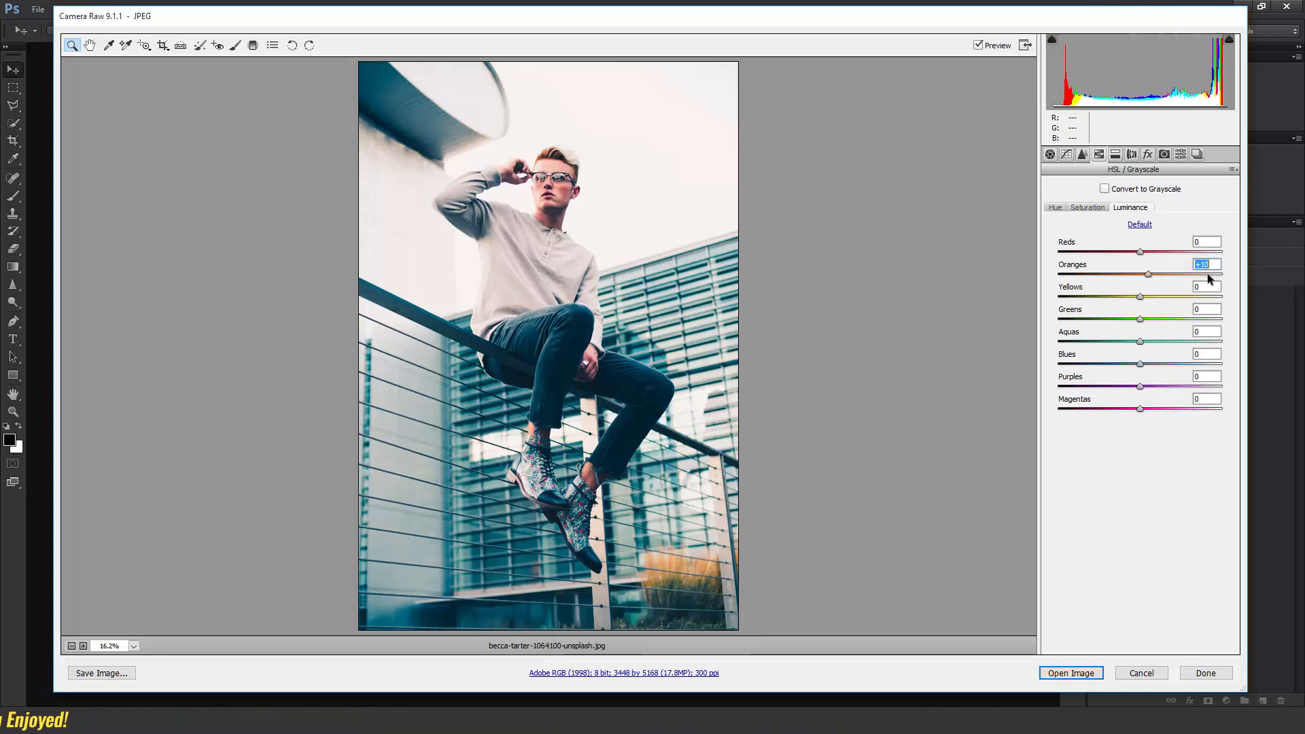
left_click(1179, 154)
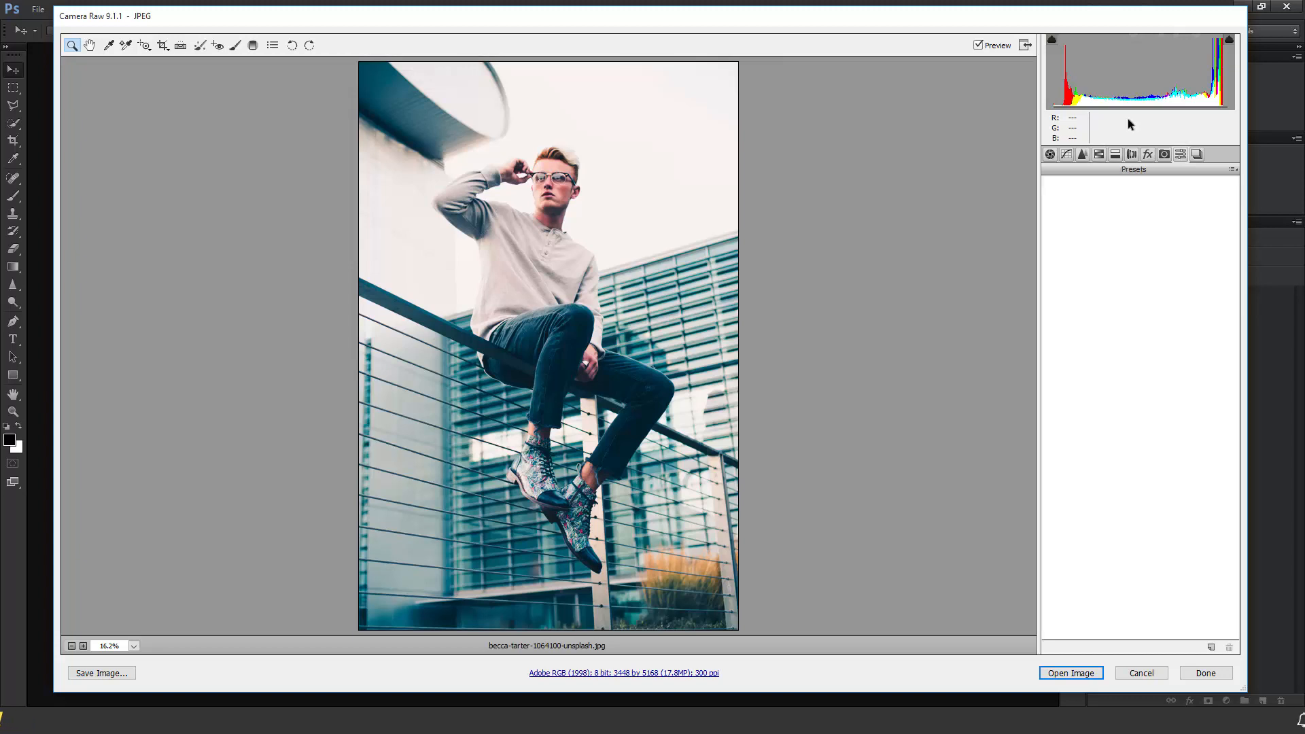
Toggle the preview off and on to compare the graded portrait with the original.
left_click(978, 45)
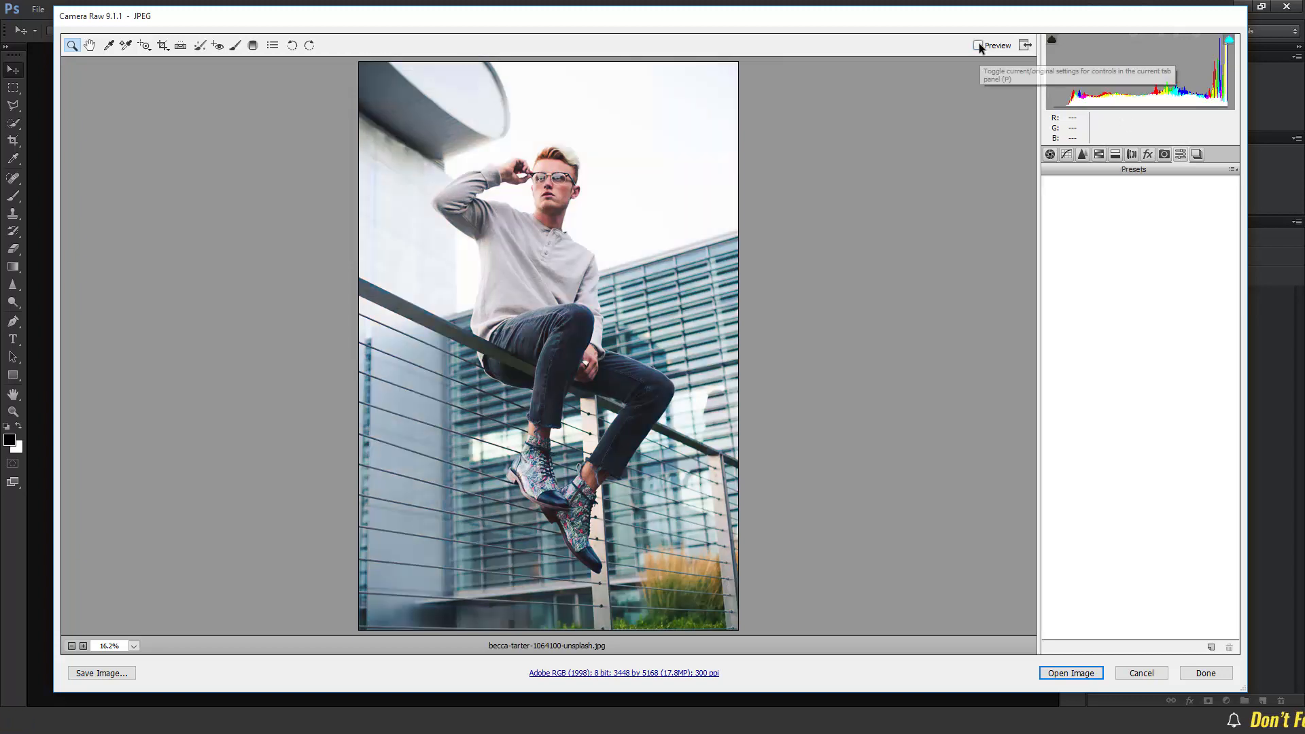
left_click(978, 45)
left_click(978, 45)
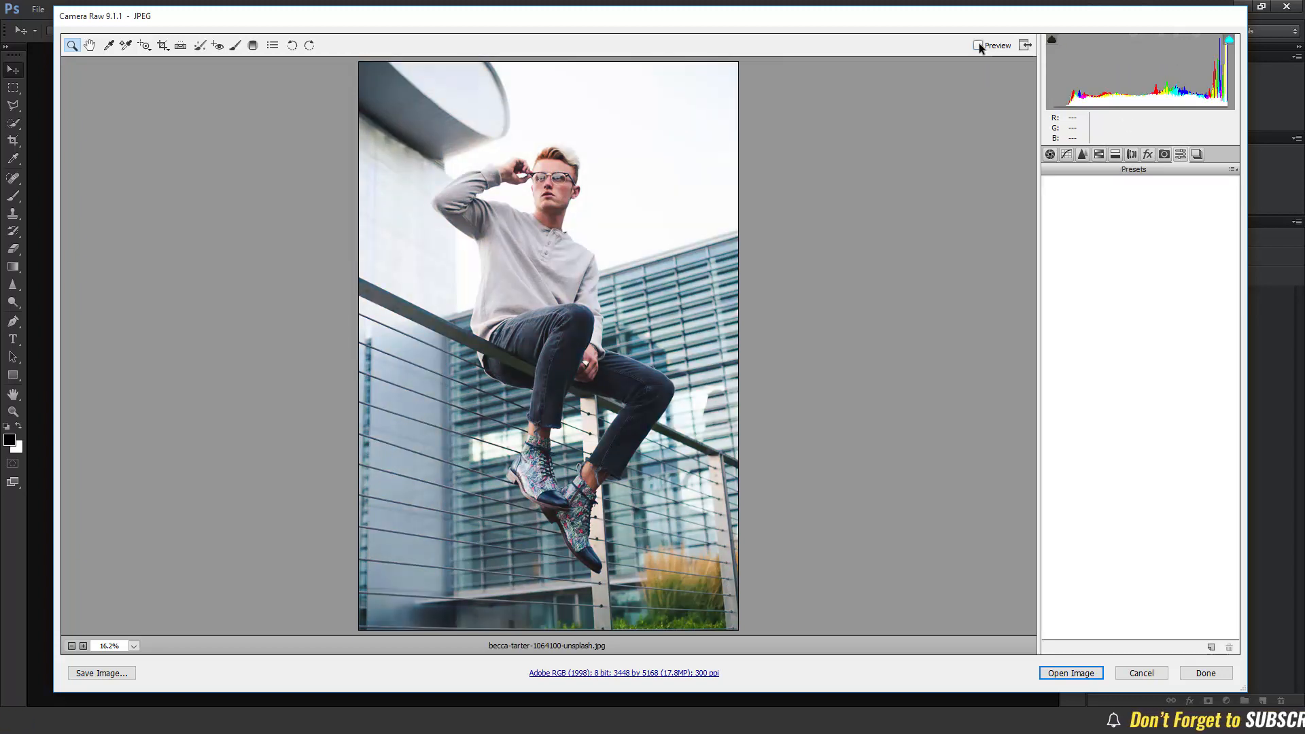
left_click(978, 45)
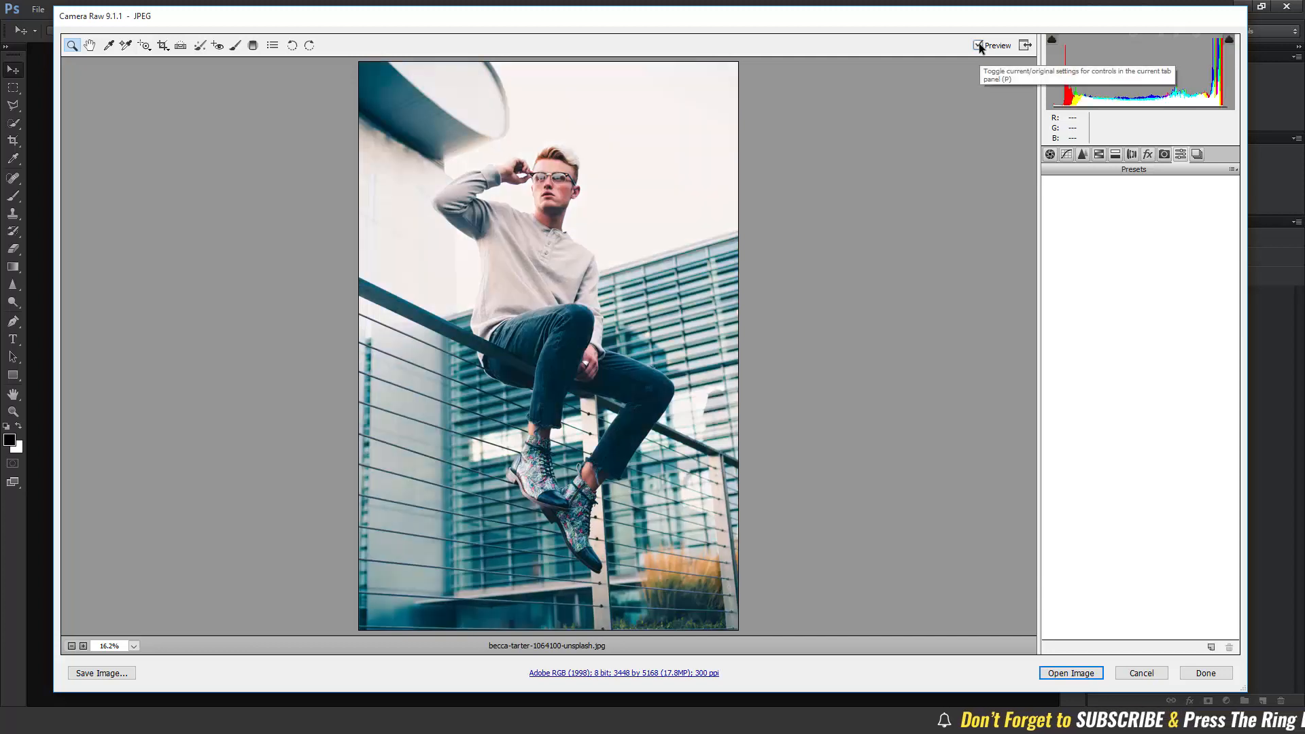
Save the current Camera Raw settings as a preset named Cinematic Color Grade.
left_click(1234, 171)
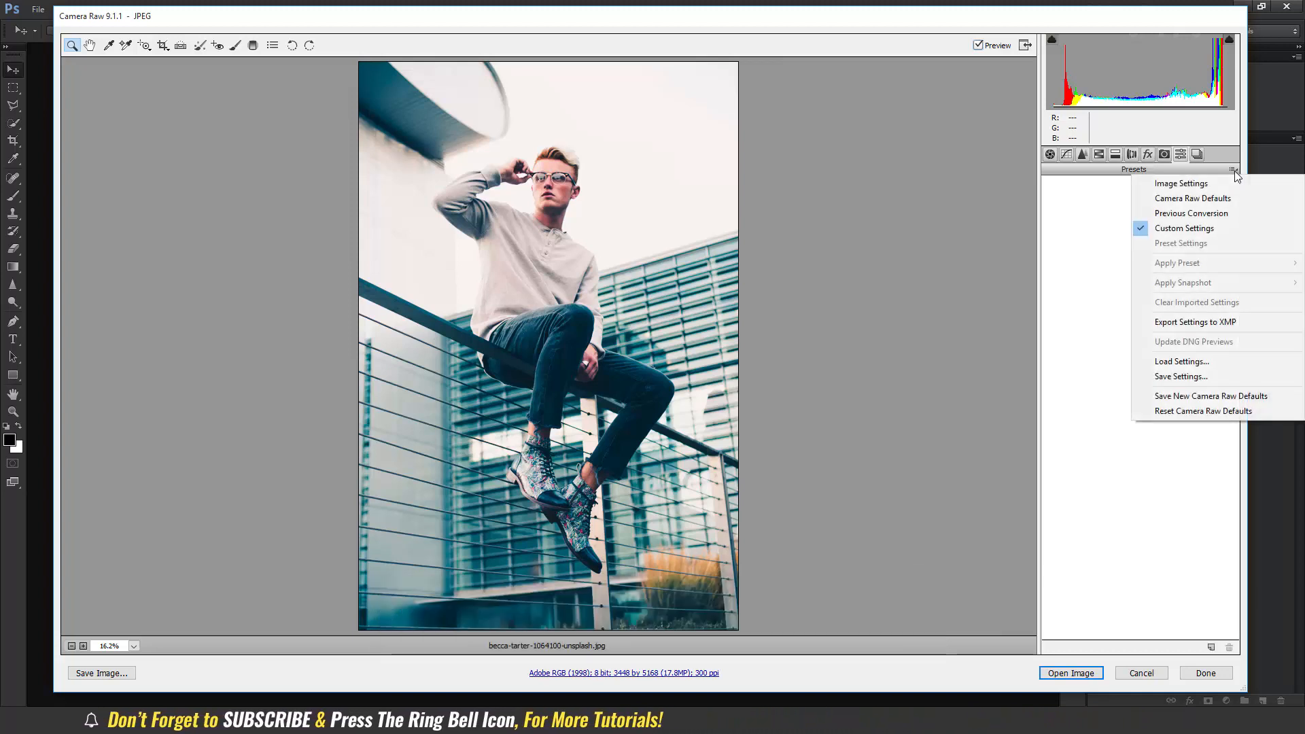
left_click(1204, 377)
left_click(752, 109)
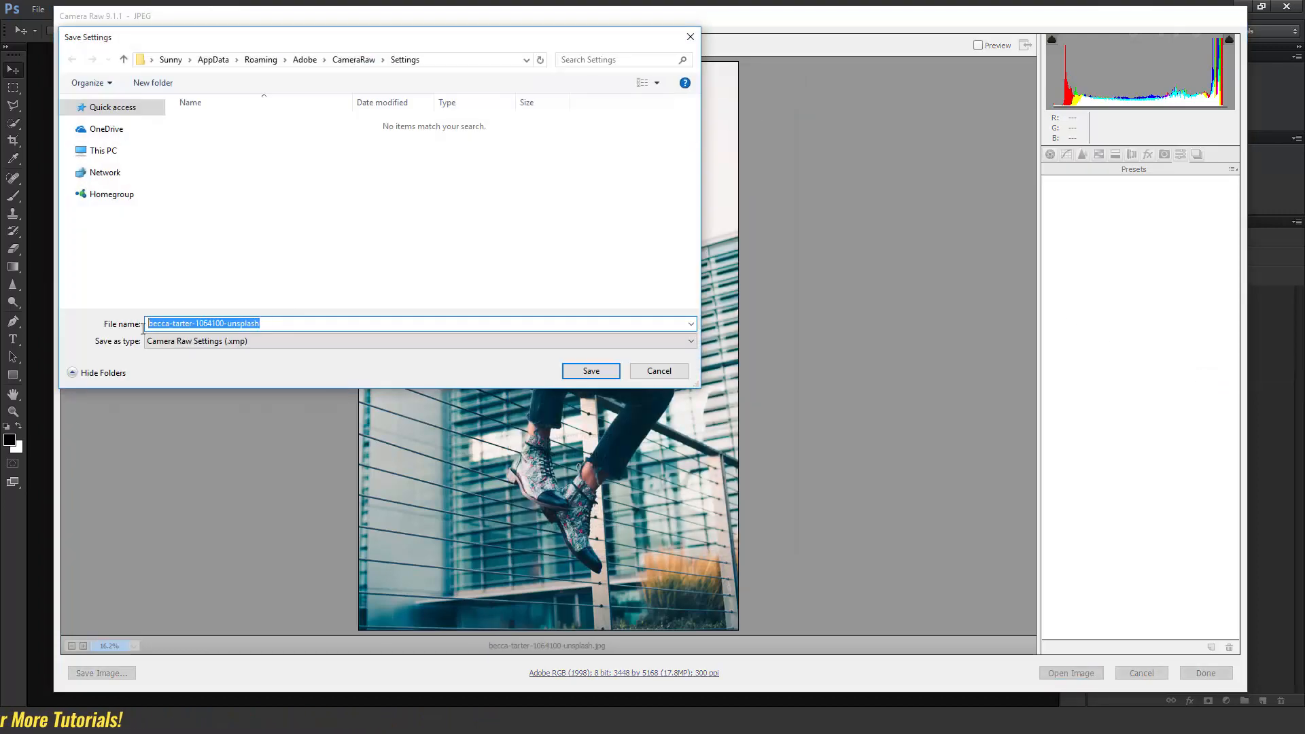
type("Cinematic Color Grade")
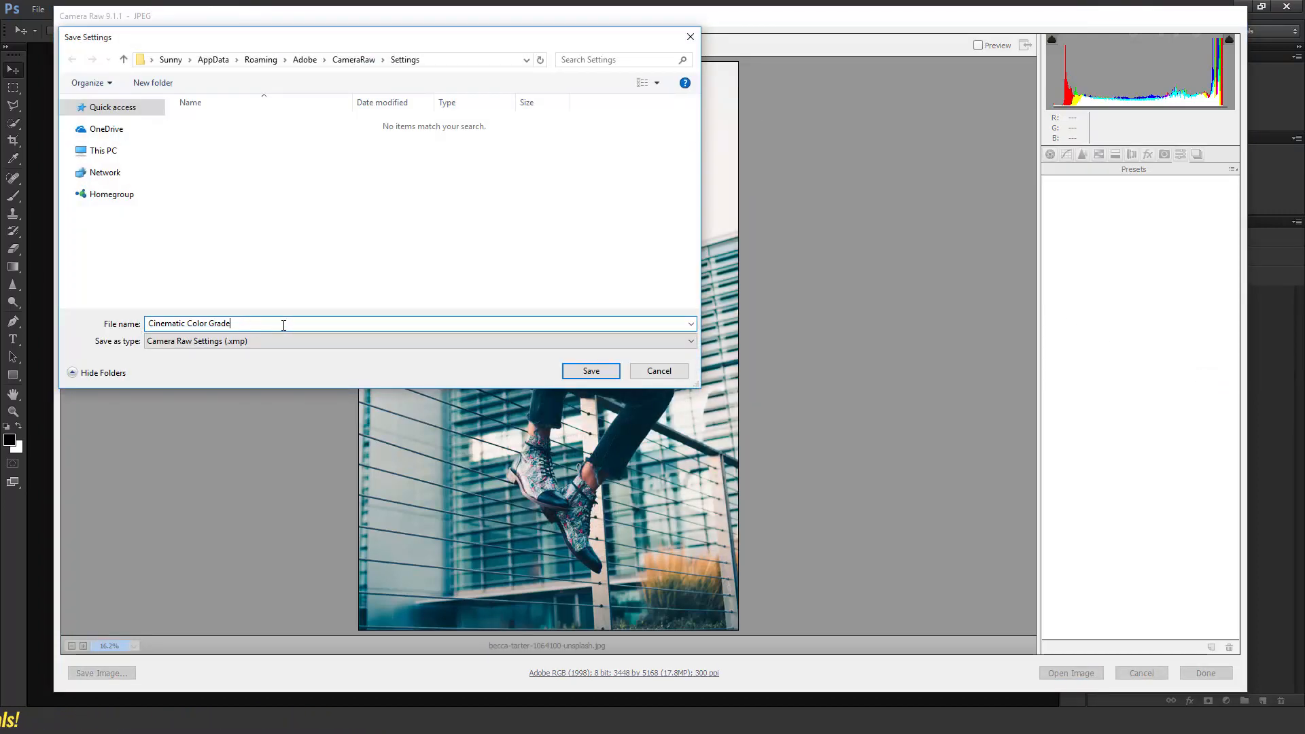
left_click(591, 371)
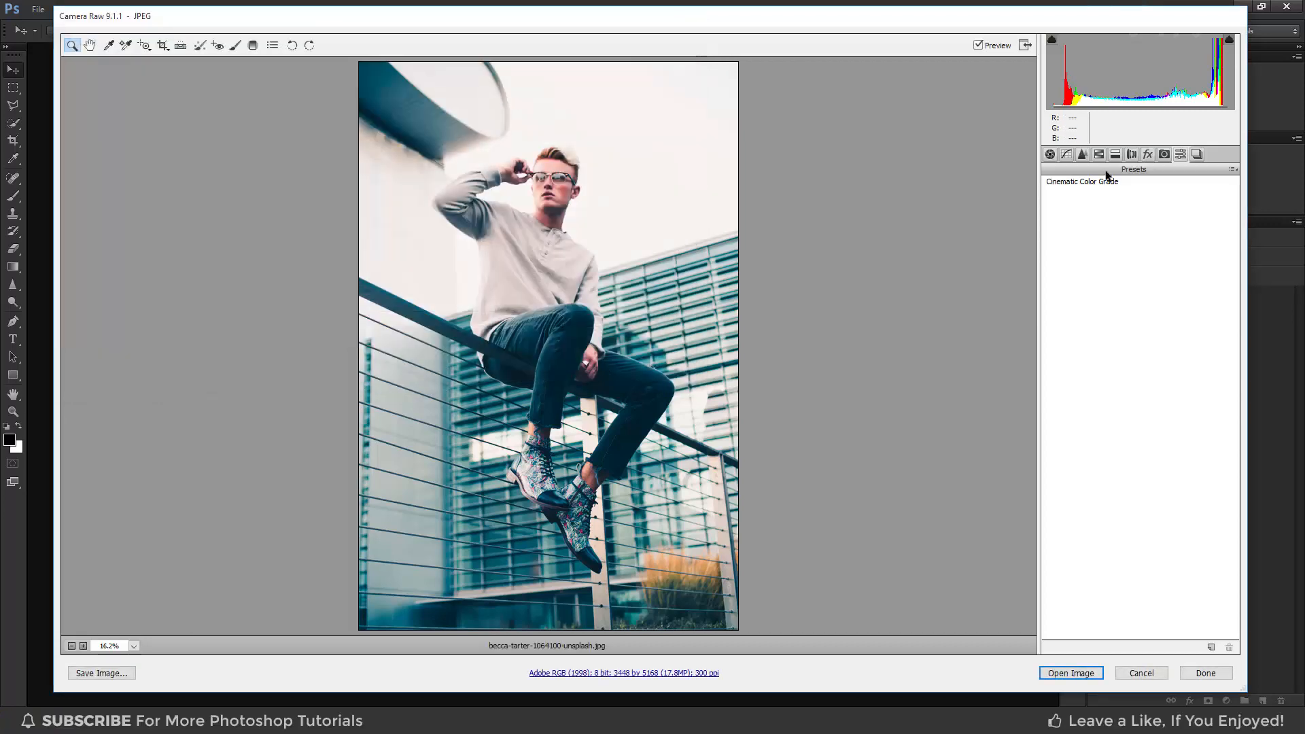
Open the graded portrait in Photoshop, then close the document without saving changes.
left_click(1071, 673)
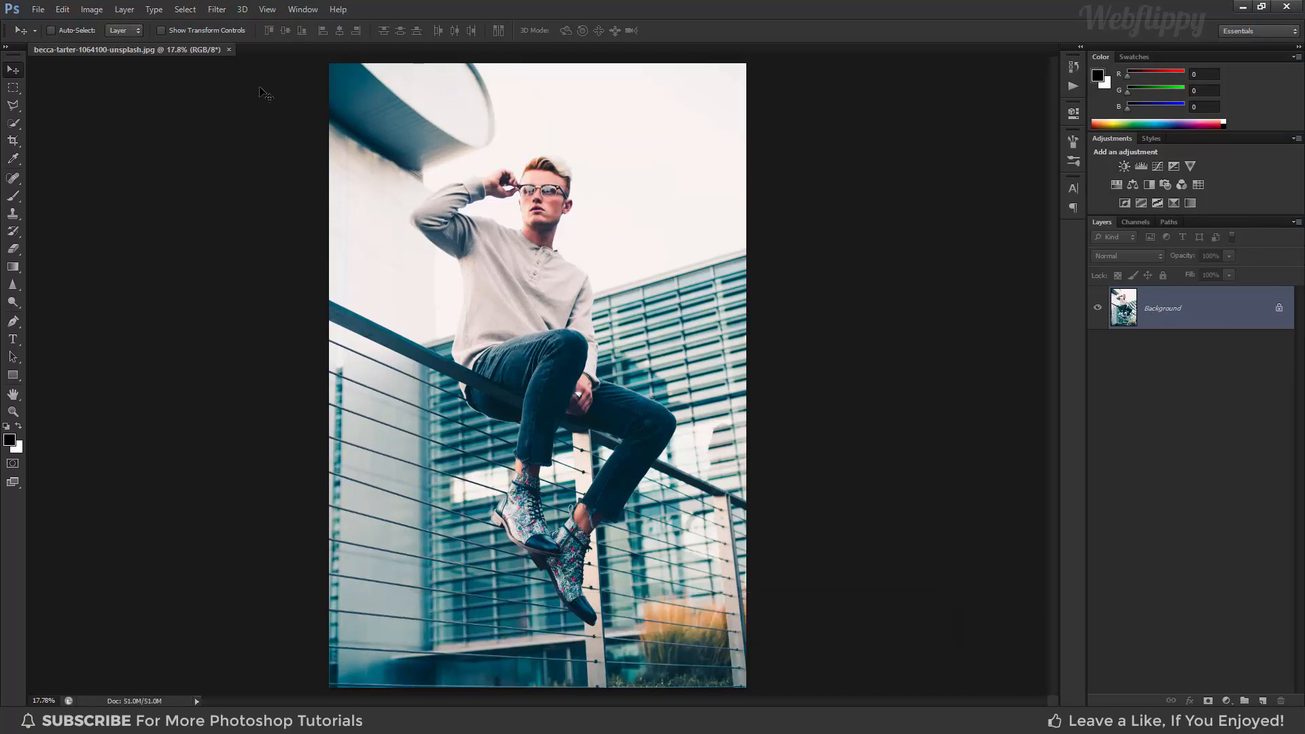
left_click(229, 49)
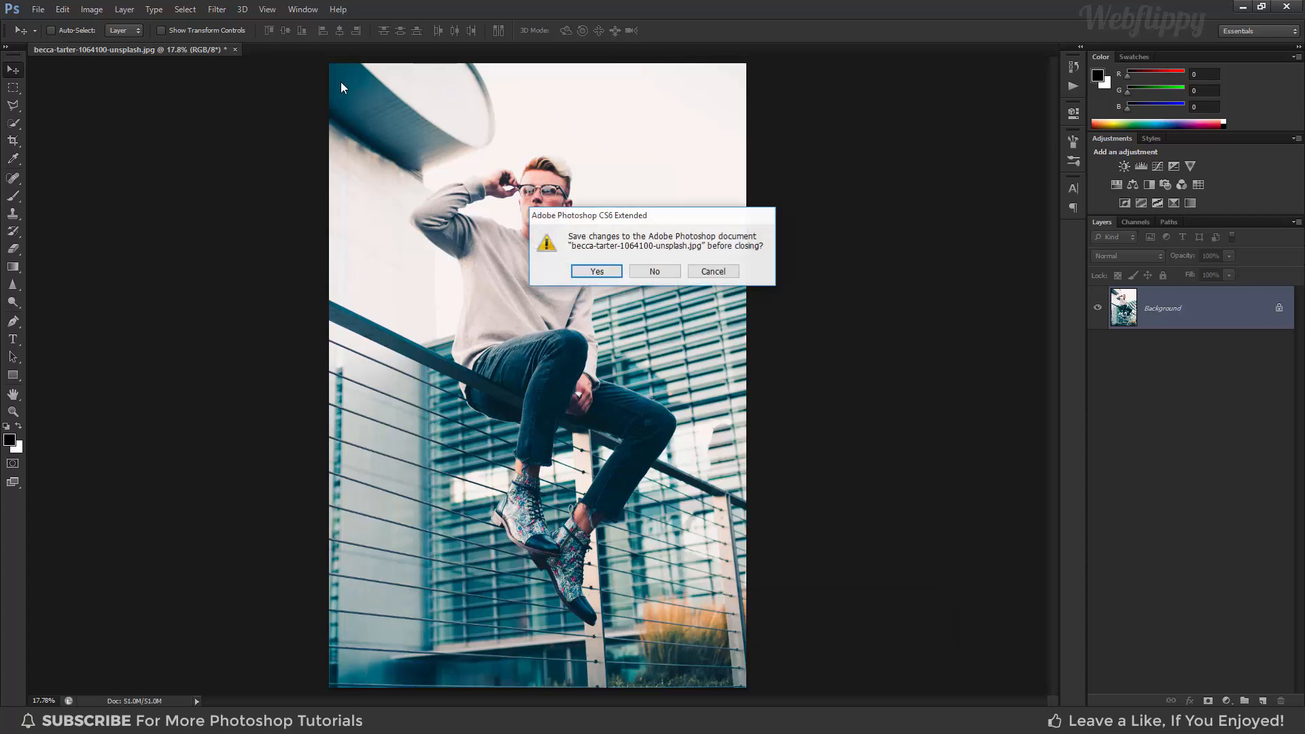
left_click(651, 271)
Open the john-fornander photo from Downloads in Camera Raw using Open As.
left_click(38, 9)
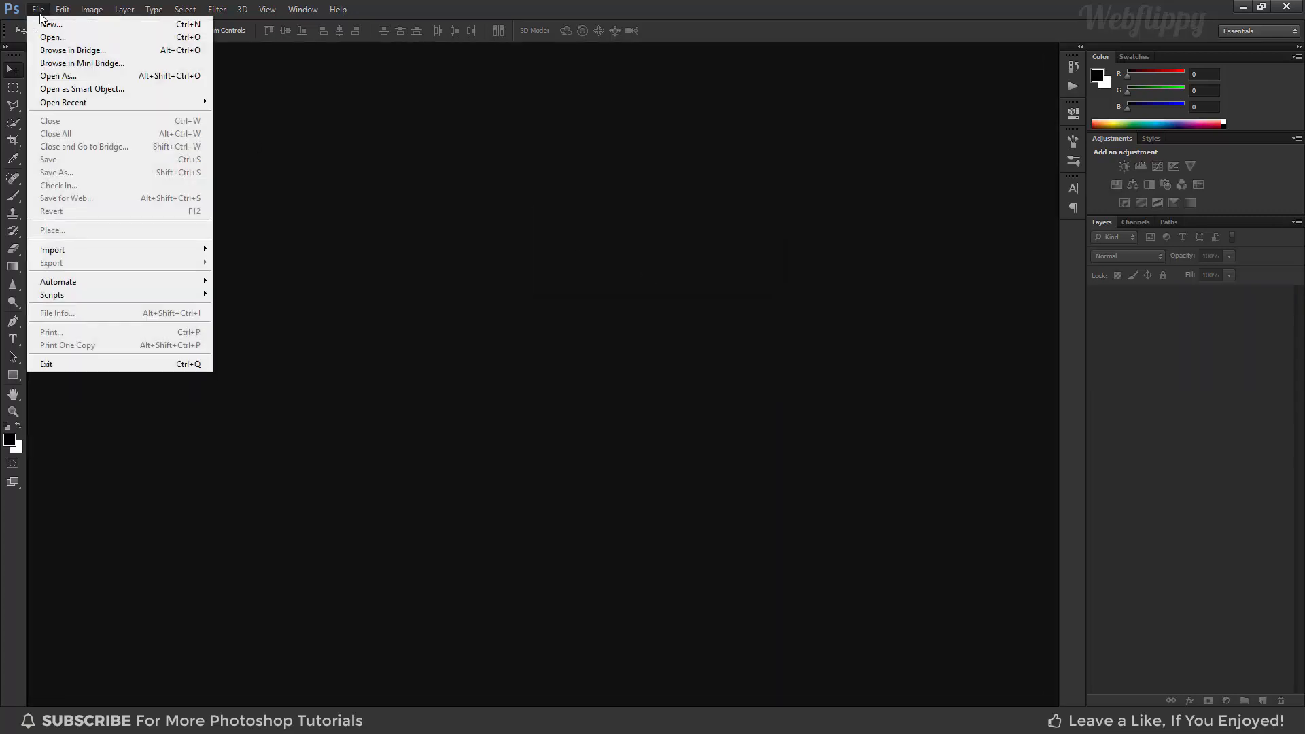
left_click(71, 76)
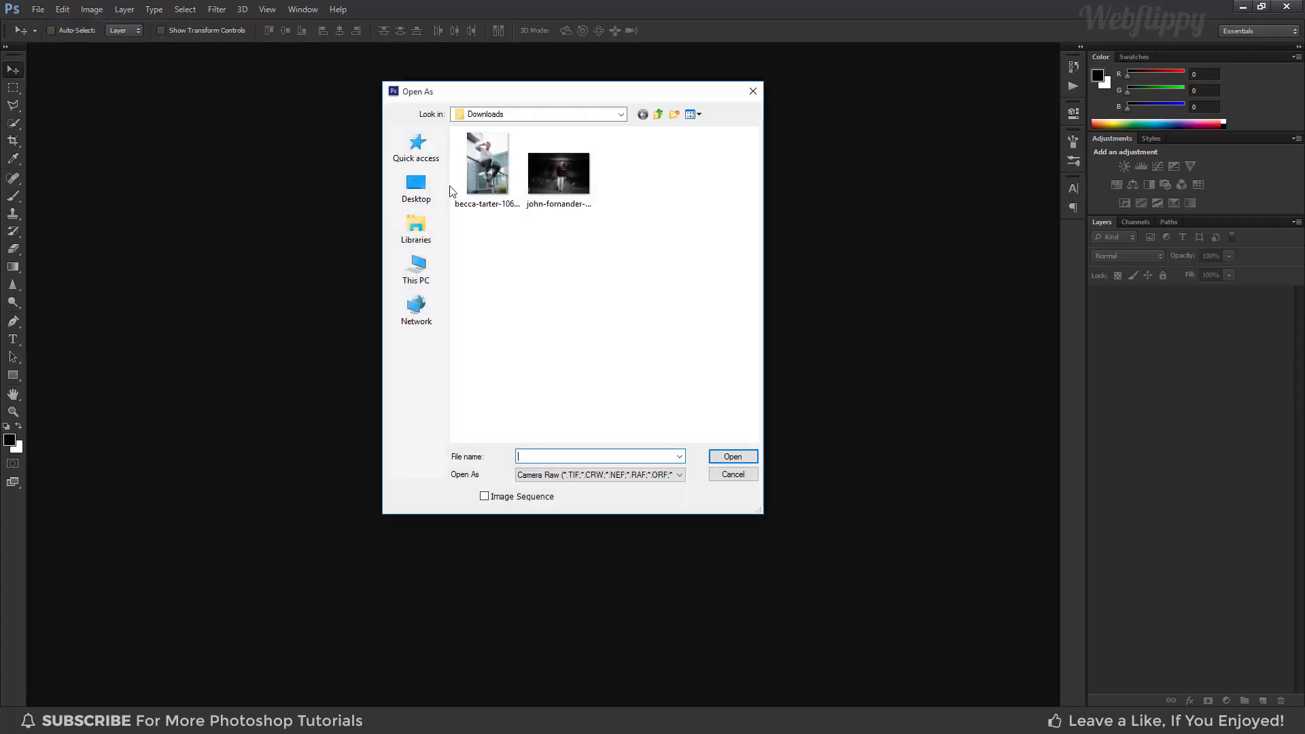
left_click(560, 181)
left_click(611, 475)
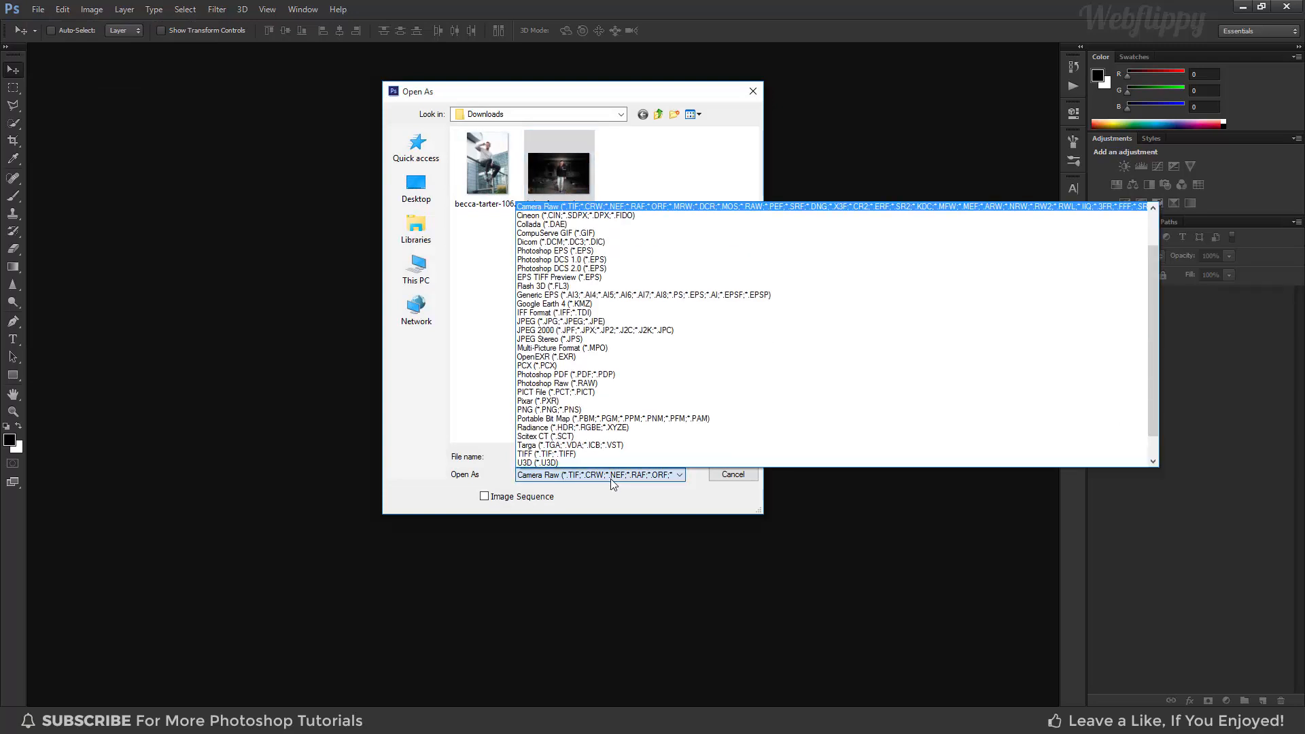
left_click(611, 476)
left_click(732, 456)
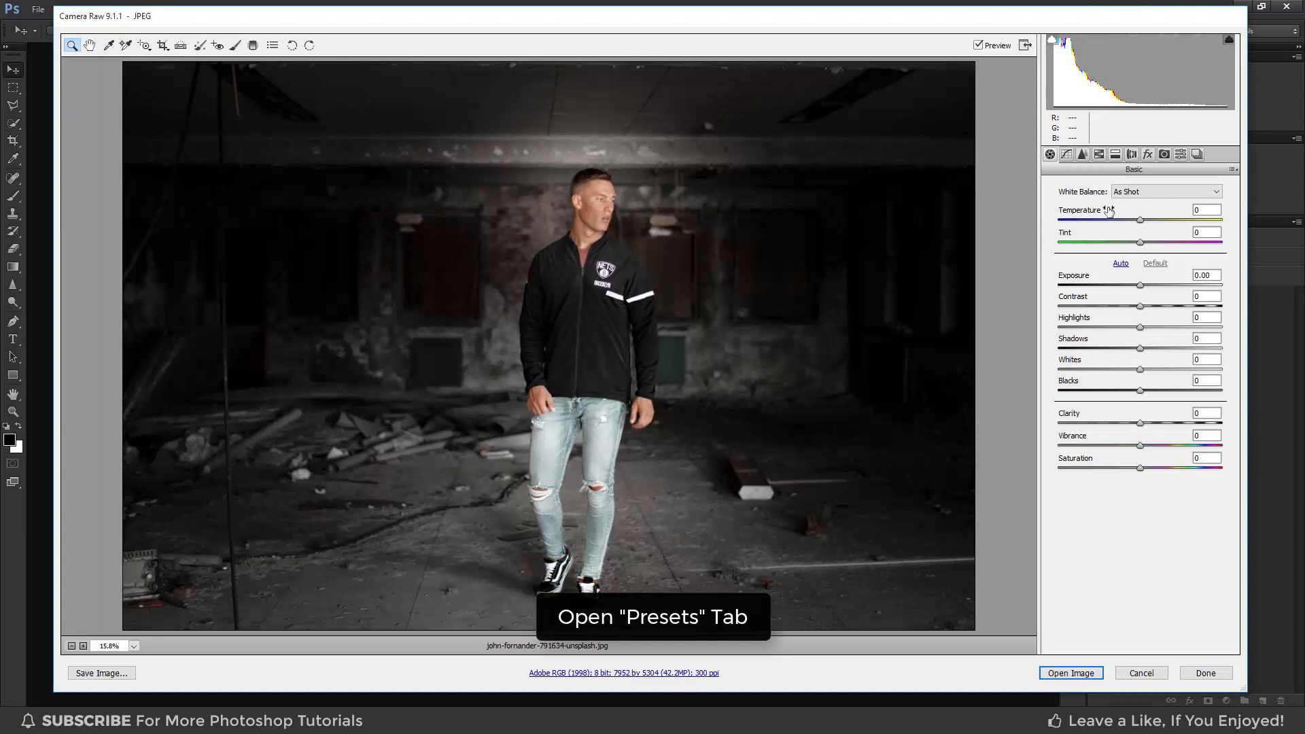
Apply the Cinematic Color Grade preset from the Presets panel to the new photo.
left_click(1181, 155)
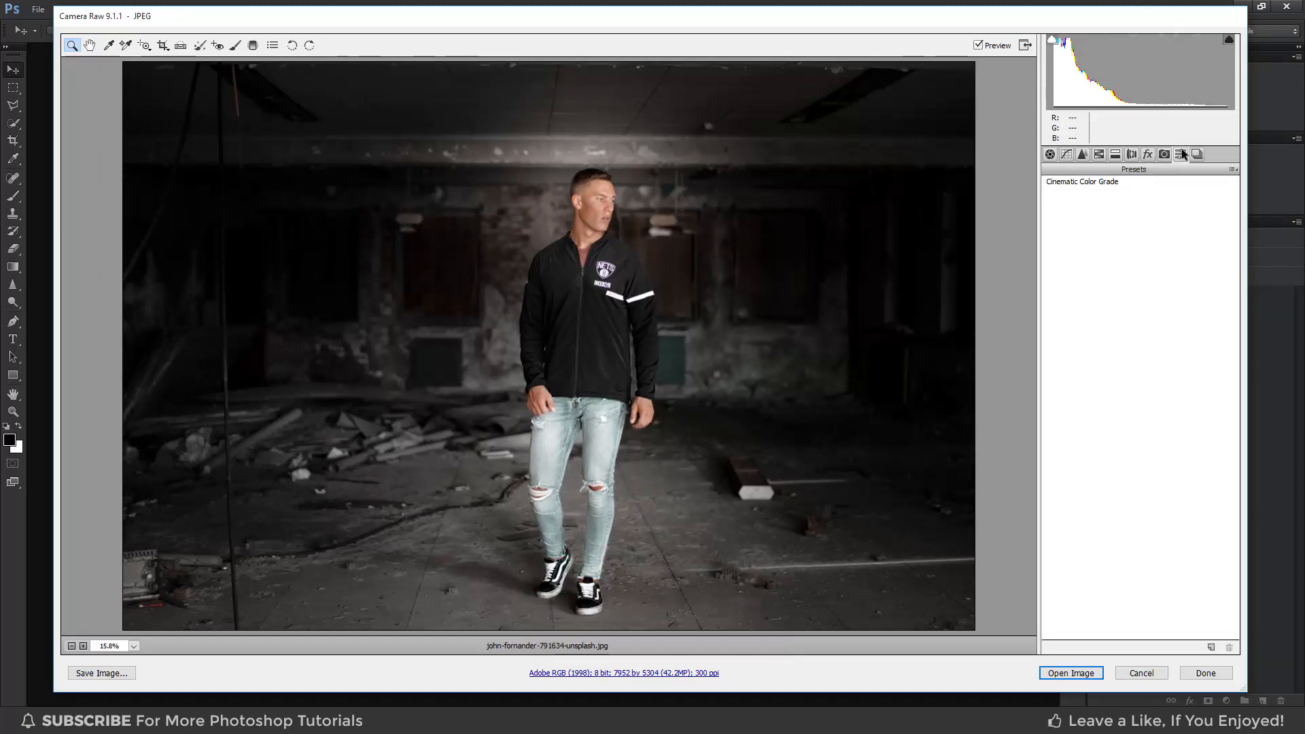
left_click(1095, 182)
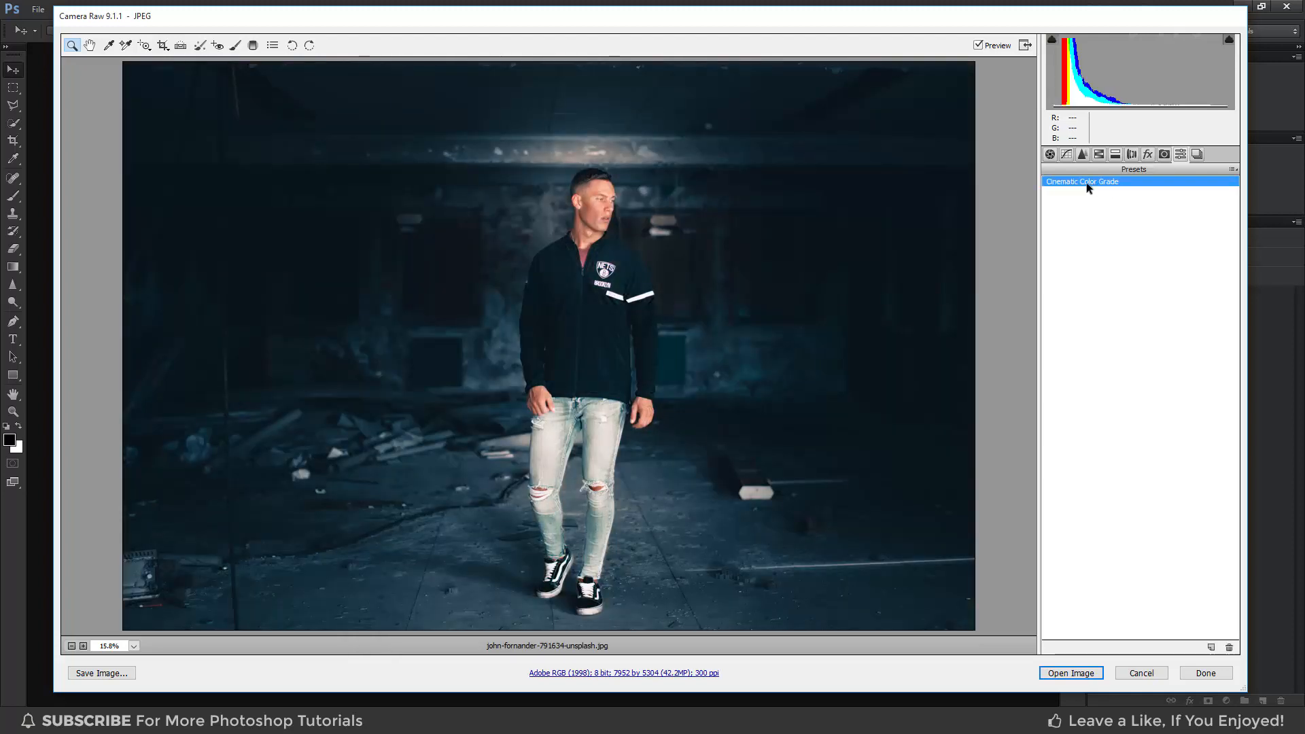
Toggle the preview repeatedly to compare before and after, then open the graded photo in Photoshop.
left_click(979, 46)
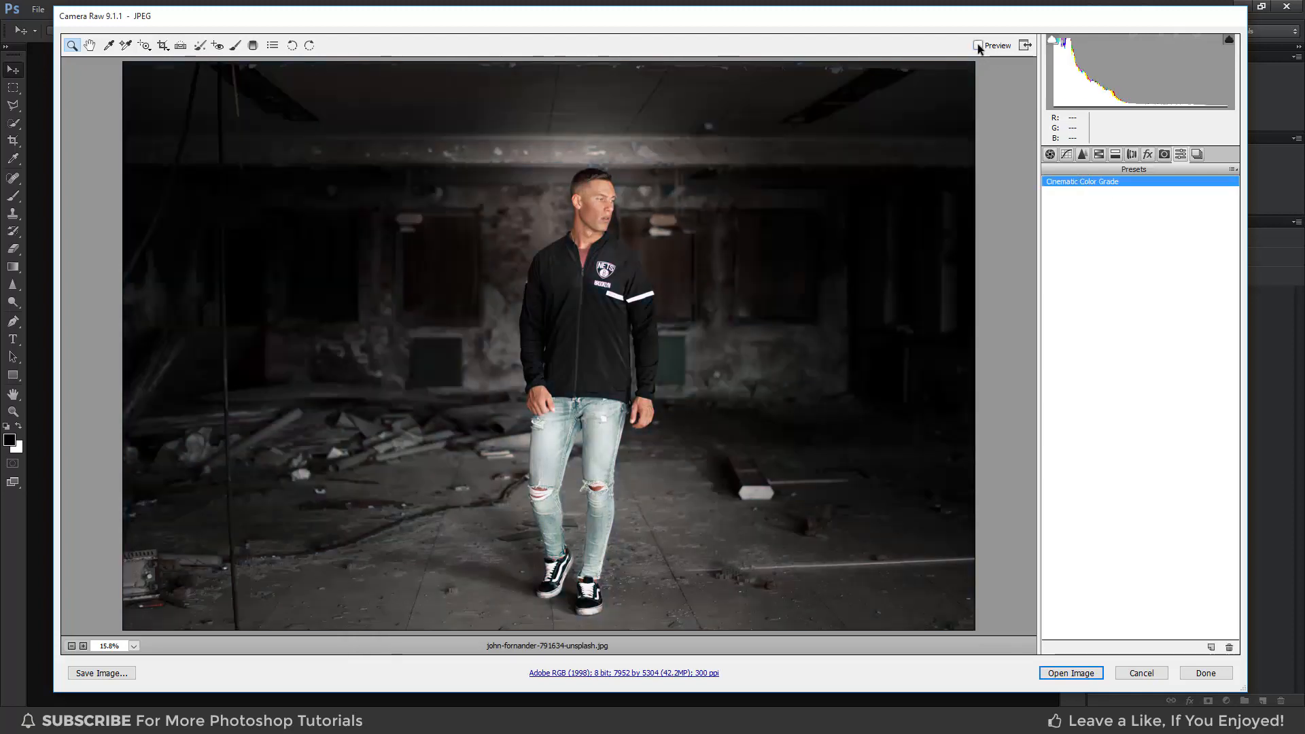
left_click(978, 47)
left_click(979, 46)
left_click(978, 46)
left_click(978, 46)
left_click(978, 46)
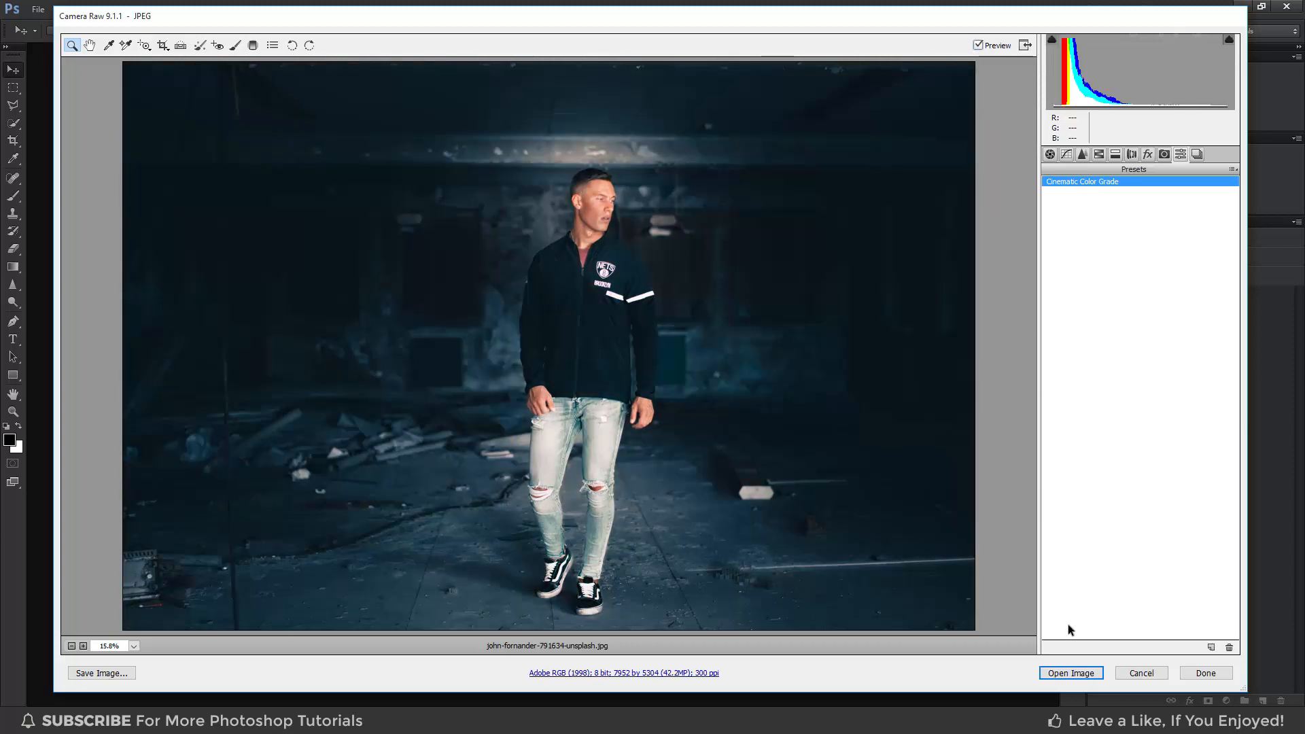
left_click(1071, 674)
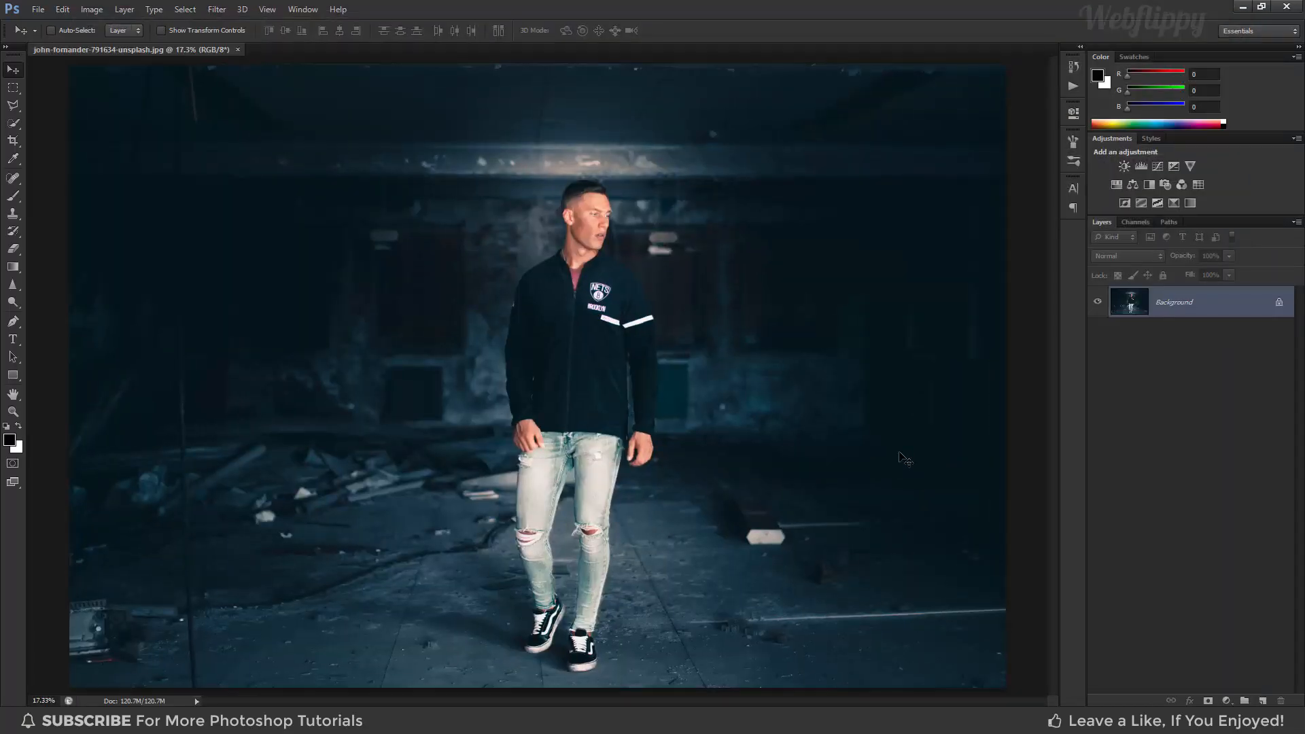